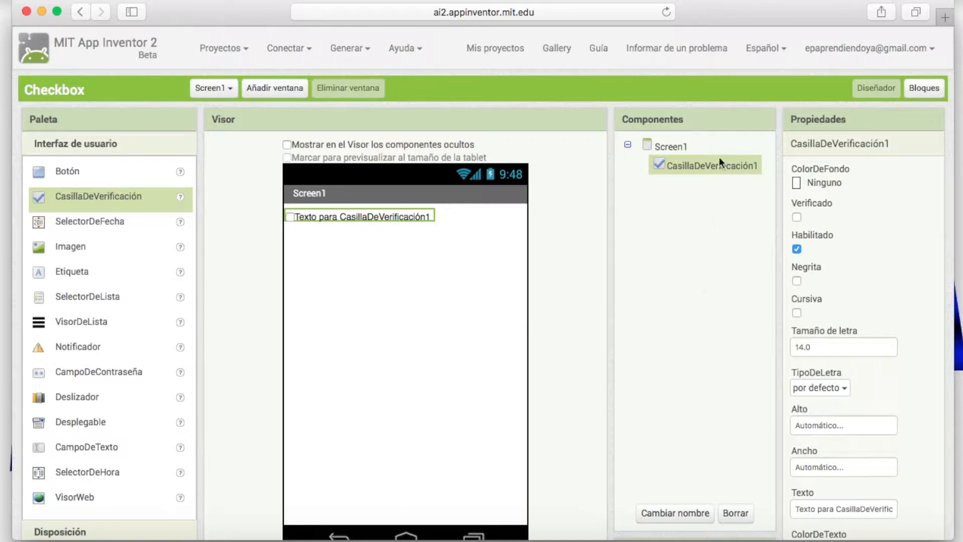
# Try Azul and Verde as the background colour of CasillaDeVerificación1, and settle on Amarillo.
pyautogui.click(670, 146)
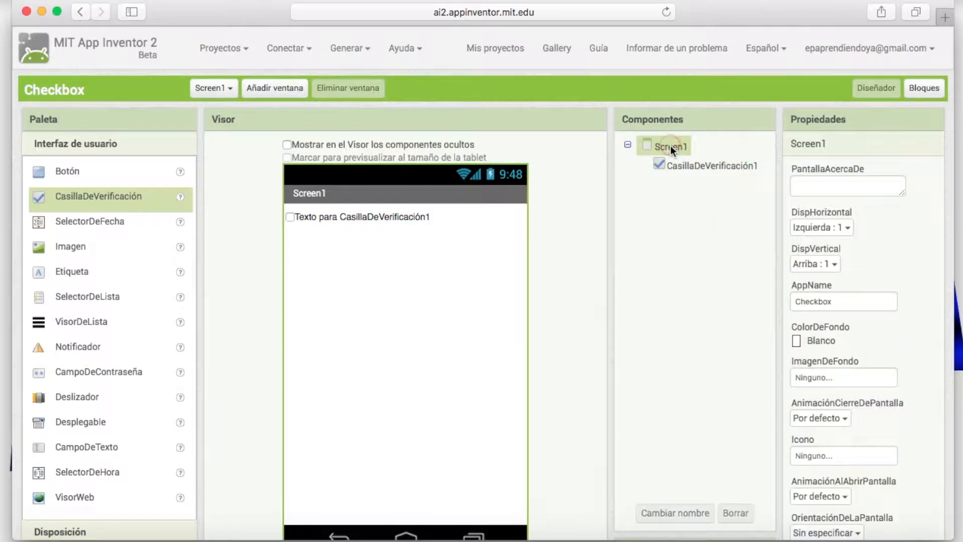
pyautogui.click(706, 167)
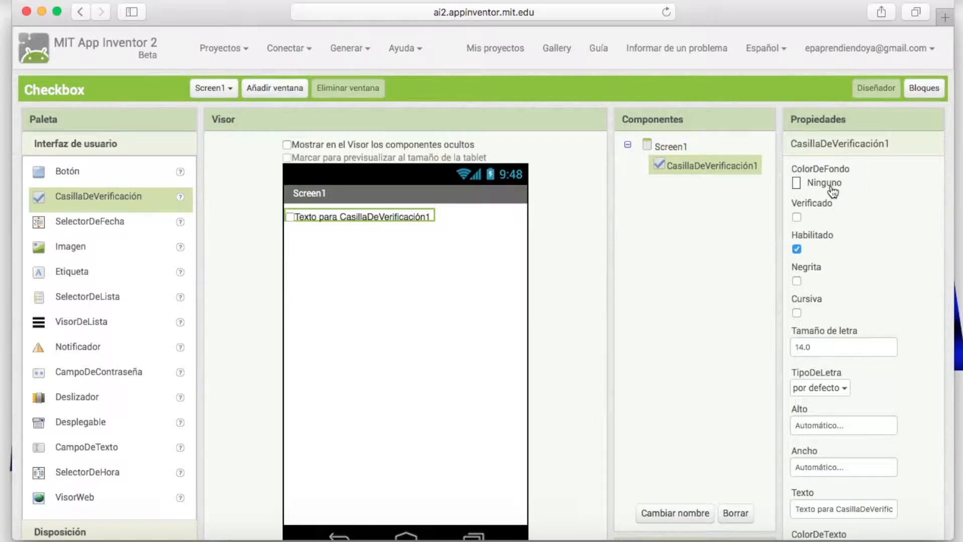
pyautogui.click(798, 185)
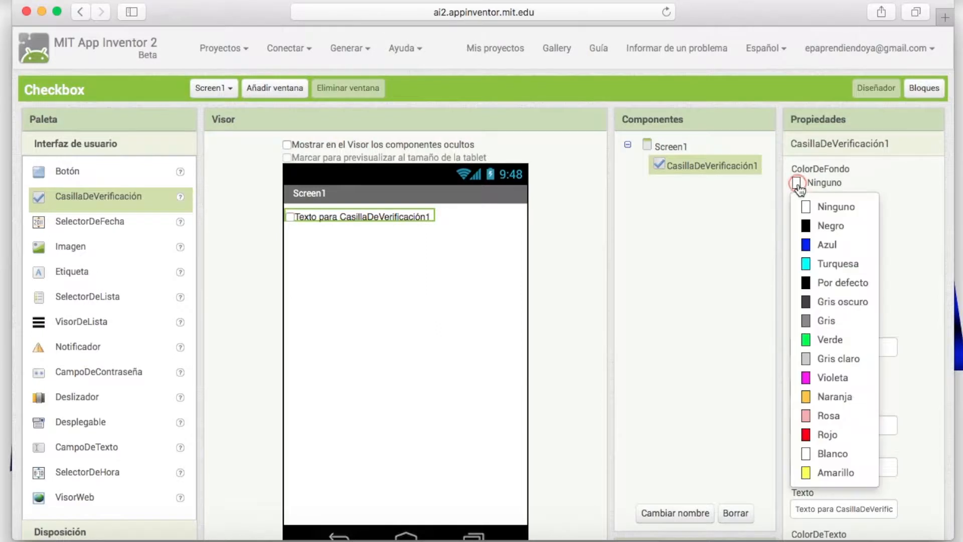
pyautogui.click(836, 245)
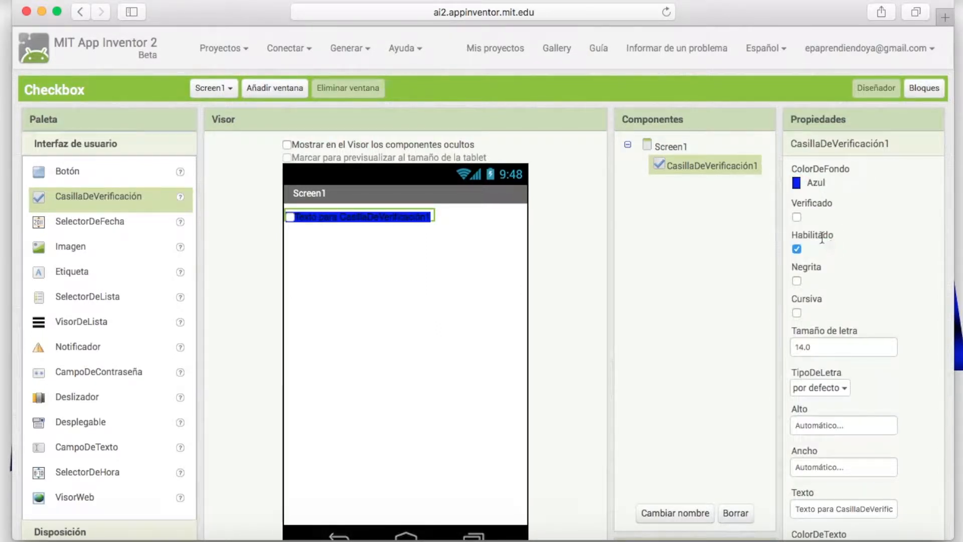
pyautogui.click(802, 188)
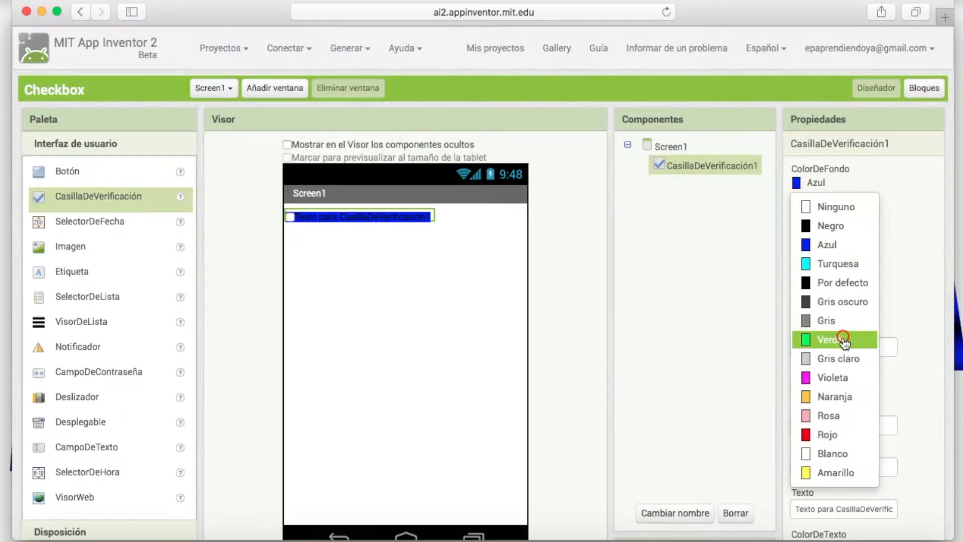
pyautogui.click(846, 338)
pyautogui.click(797, 185)
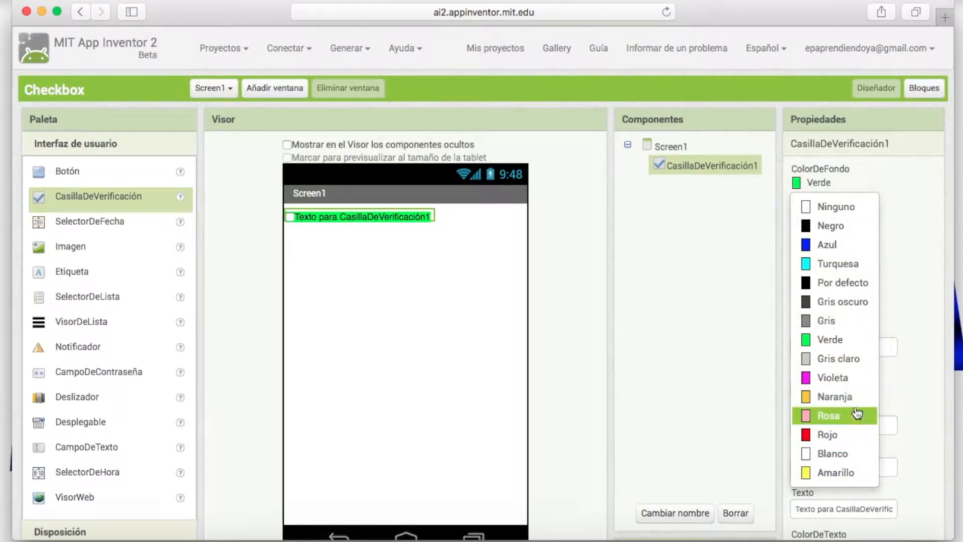
pyautogui.click(856, 471)
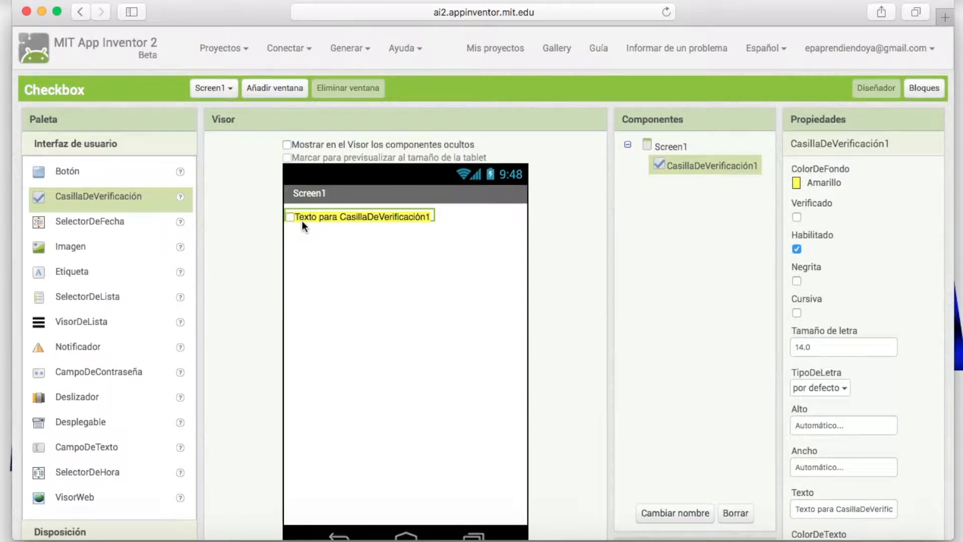
# Switch the Verificado property of CasillaDeVerificación1 on and back off.
pyautogui.click(797, 218)
pyautogui.click(796, 218)
# Try bold and italic text on CasillaDeVerificación1, switching each style off again.
pyautogui.scroll(-5, 905, 267)
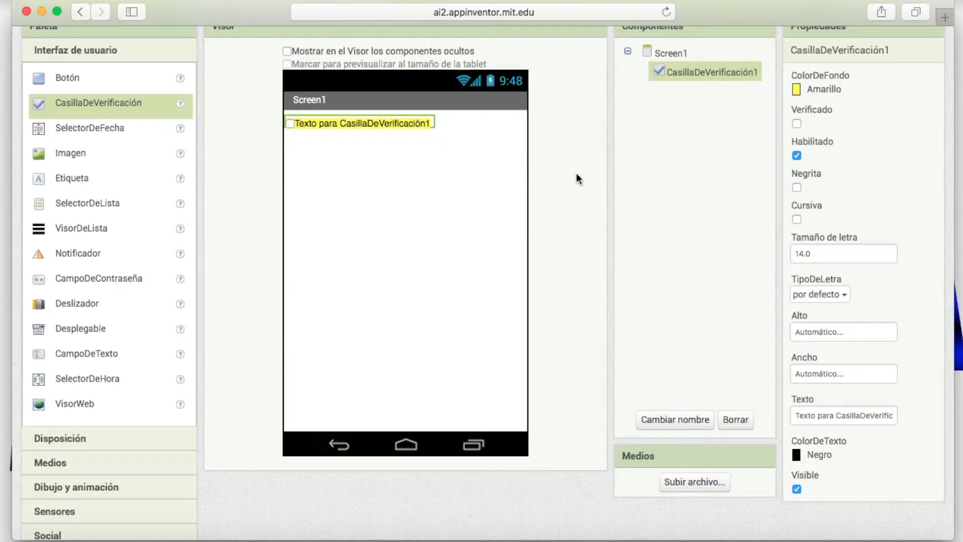
pyautogui.click(797, 188)
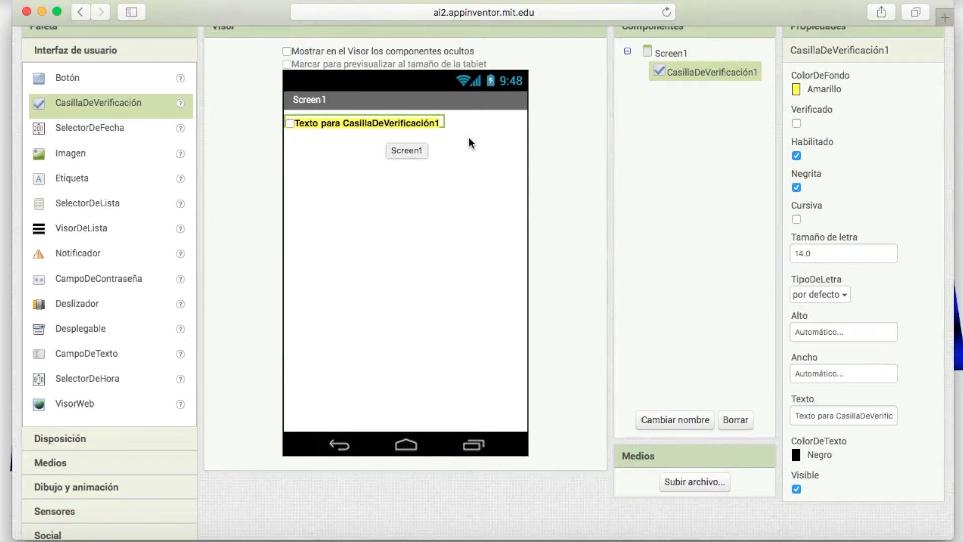
pyautogui.click(797, 187)
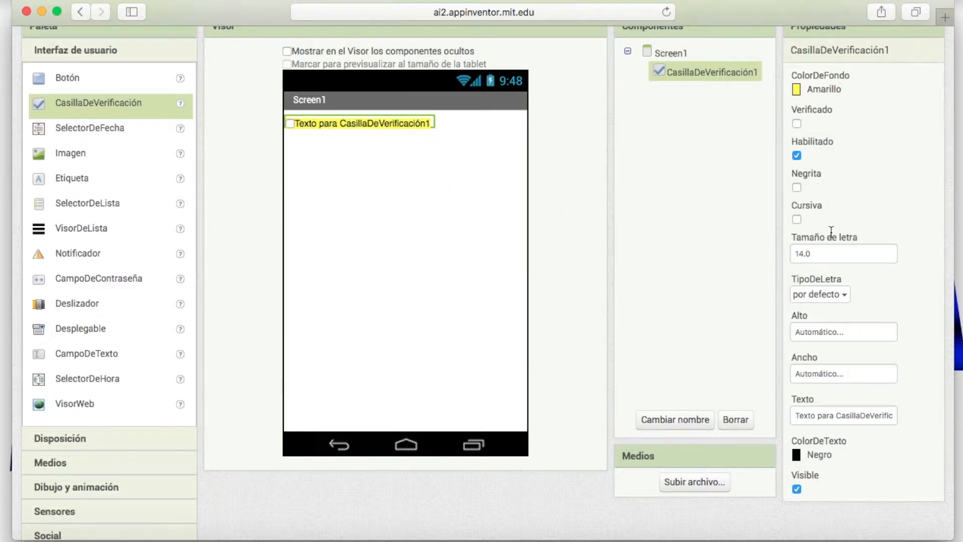
pyautogui.click(797, 219)
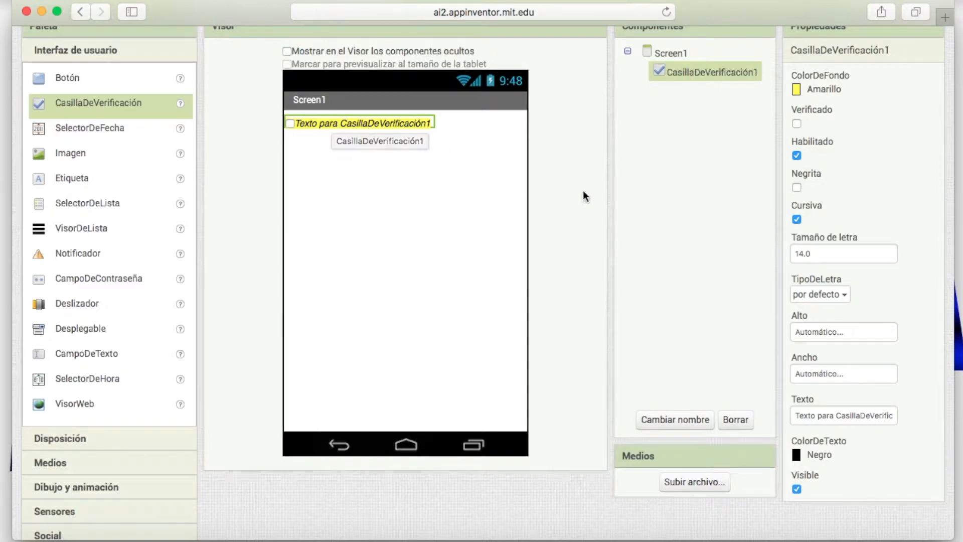
pyautogui.click(797, 219)
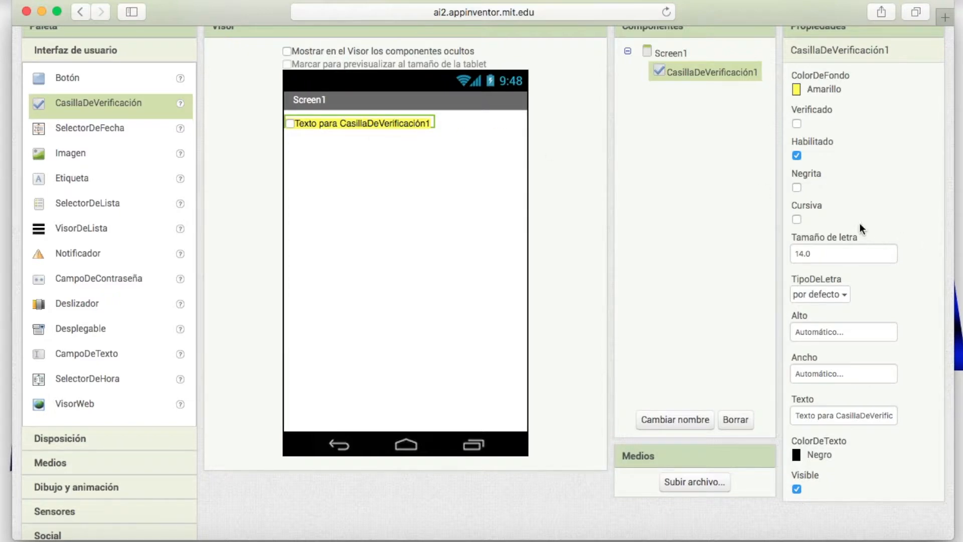
# Set the font size of CasillaDeVerificación1 to 20.
pyautogui.click(832, 253)
pyautogui.press('Left')
pyautogui.press('Left')
pyautogui.press('BackSpace')
pyautogui.press('BackSpace')
pyautogui.write('20')
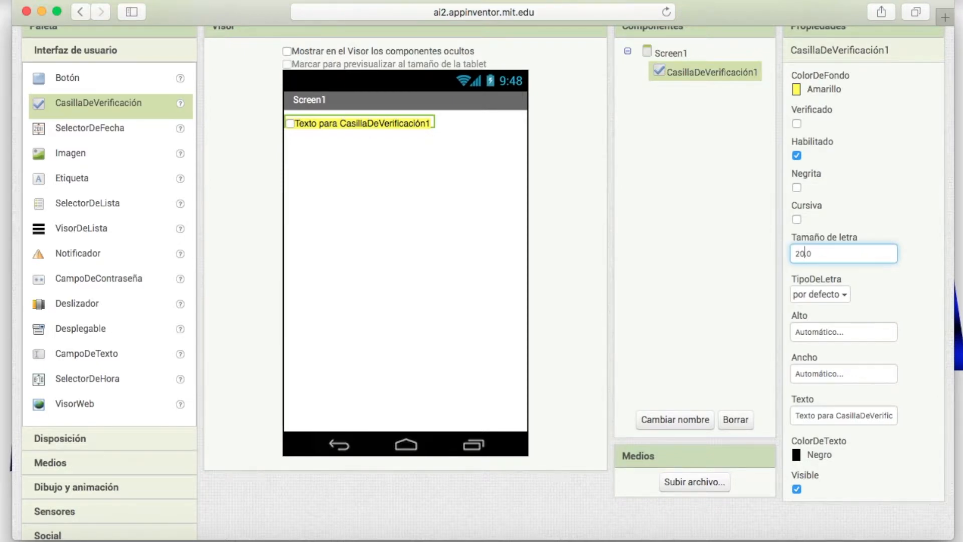
pyautogui.press('Return')
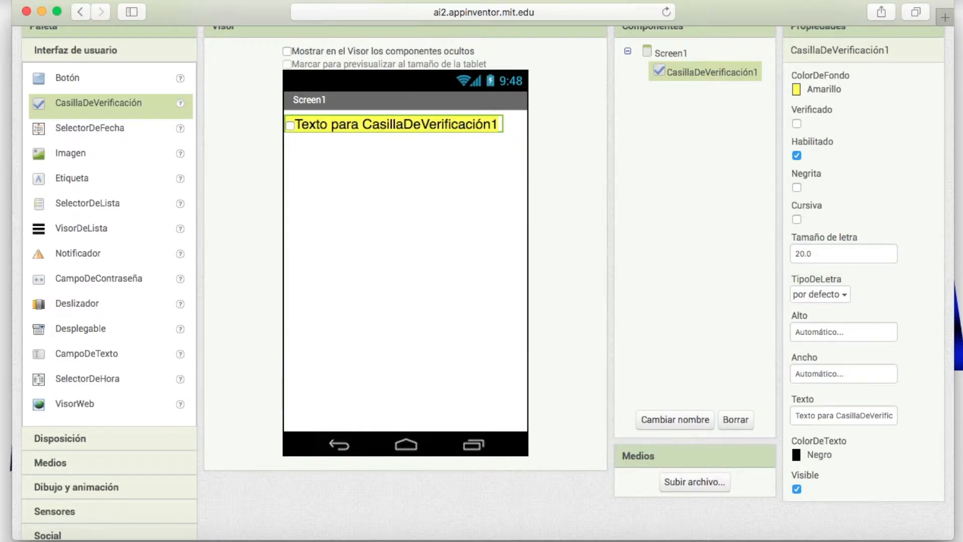
# Reduce the font size of CasillaDeVerificación1 to 8.
pyautogui.click(835, 253)
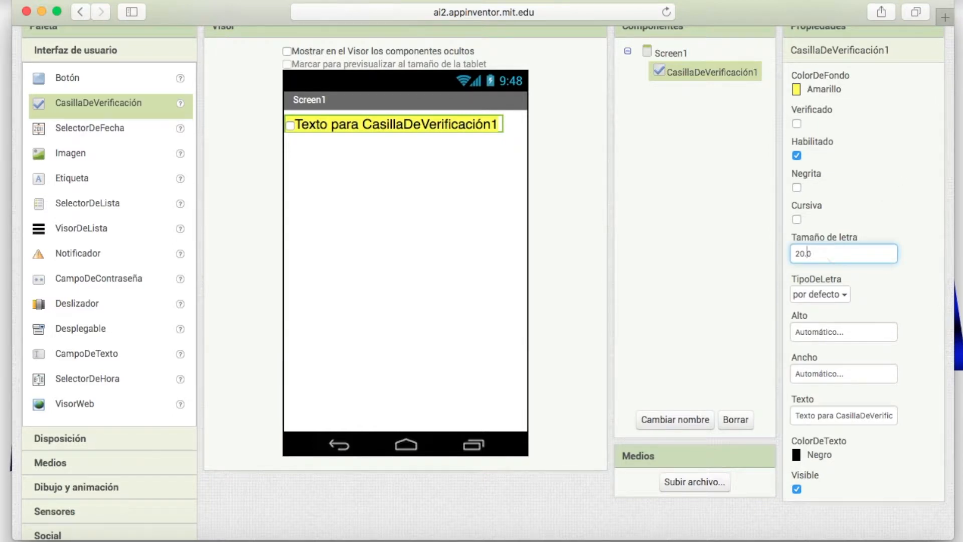
pyautogui.press('BackSpace')
pyautogui.press('BackSpace')
pyautogui.write('8')
pyautogui.press('Return')
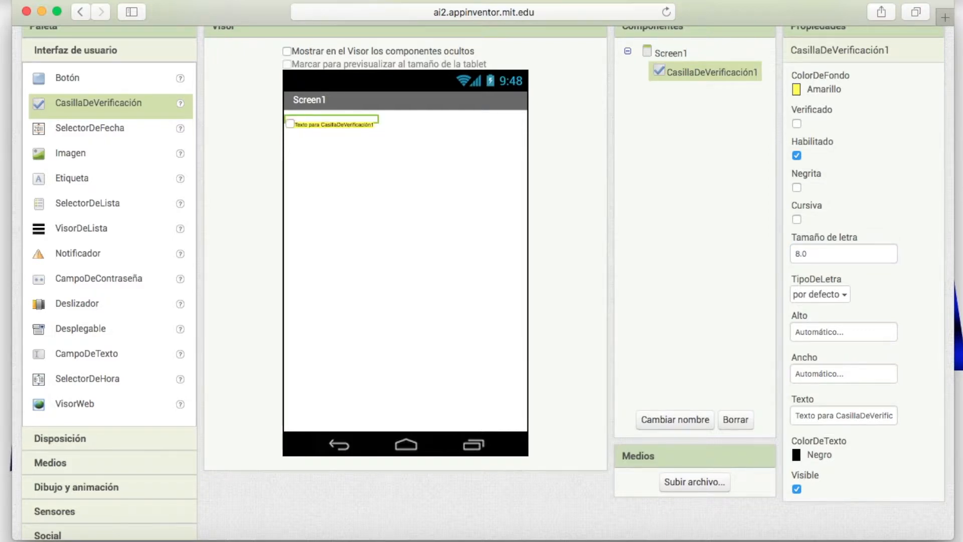
# Restore the font size of CasillaDeVerificación1 to 14.
pyautogui.click(823, 254)
pyautogui.press('BackSpace')
pyautogui.press('BackSpace')
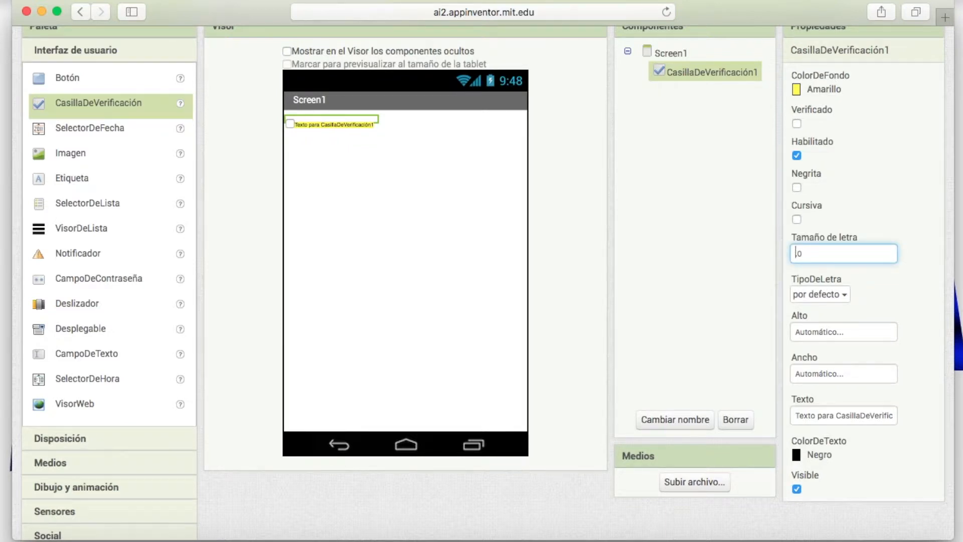
pyautogui.write('14')
pyautogui.press('Return')
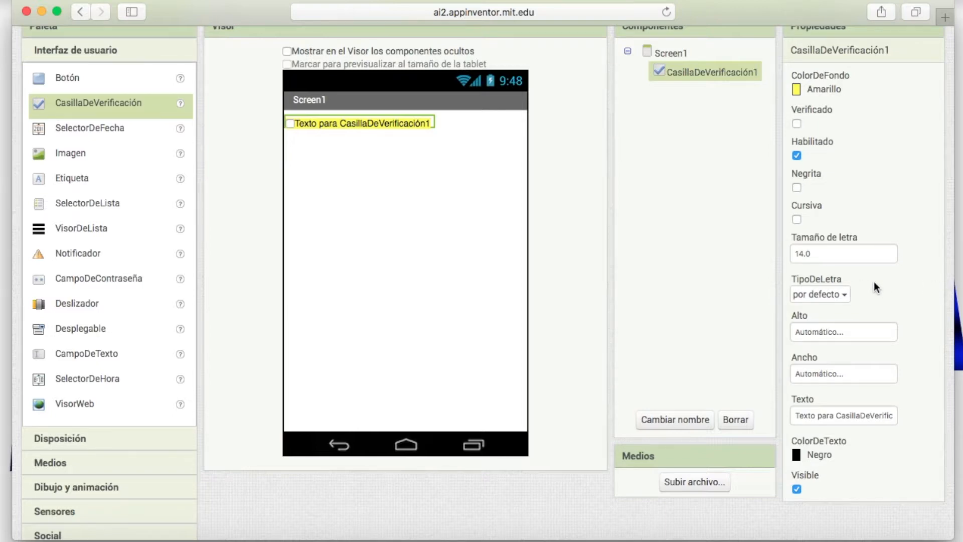
# Set the typeface of CasillaDeVerificación1 to monoespacio.
pyautogui.click(845, 295)
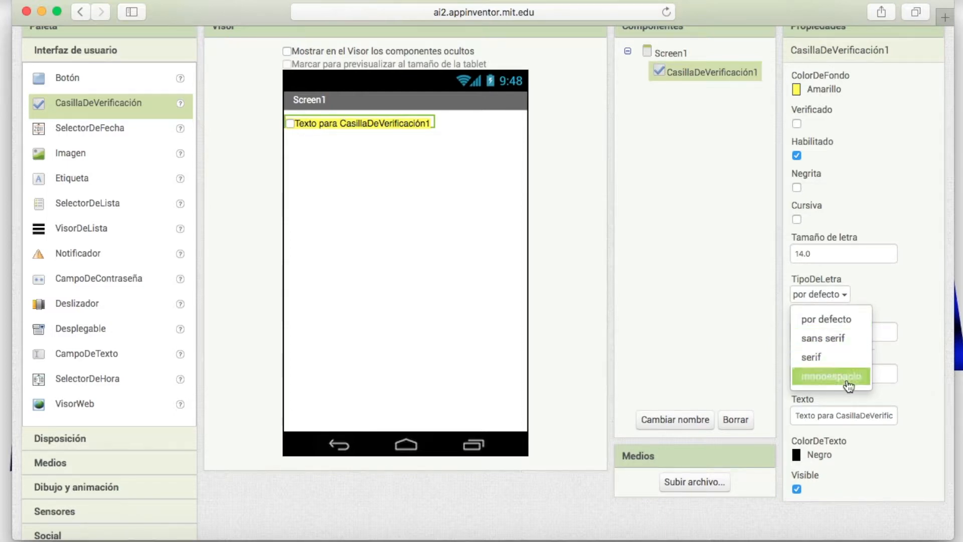
pyautogui.click(817, 381)
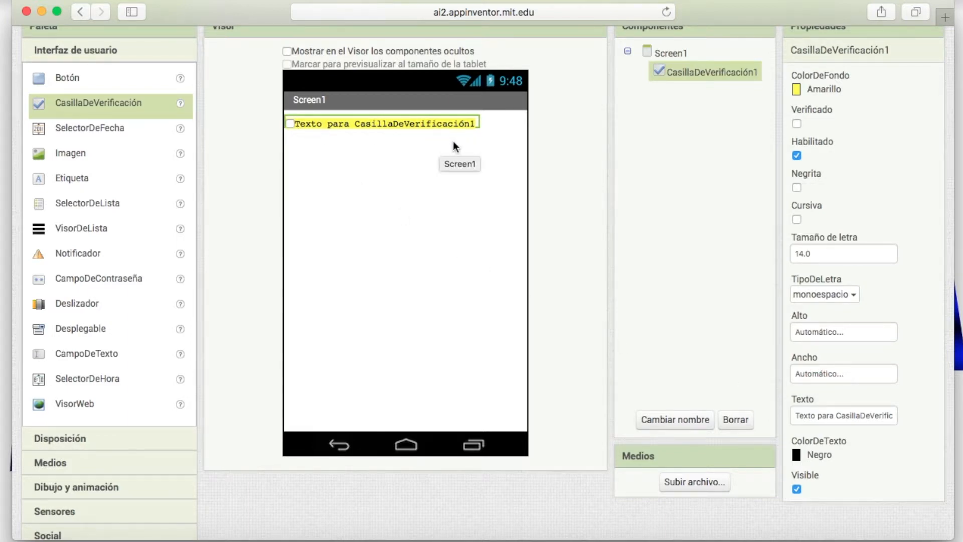
# Try the Ajustar al contenedor height on CasillaDeVerificación1, and return the height to Automático.
pyautogui.scroll(-2, 906, 303)
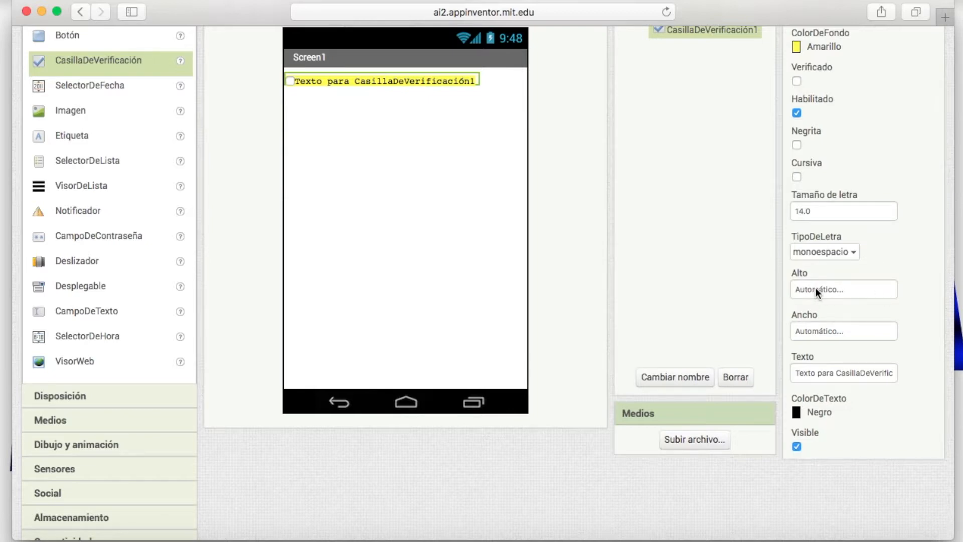
pyautogui.click(816, 287)
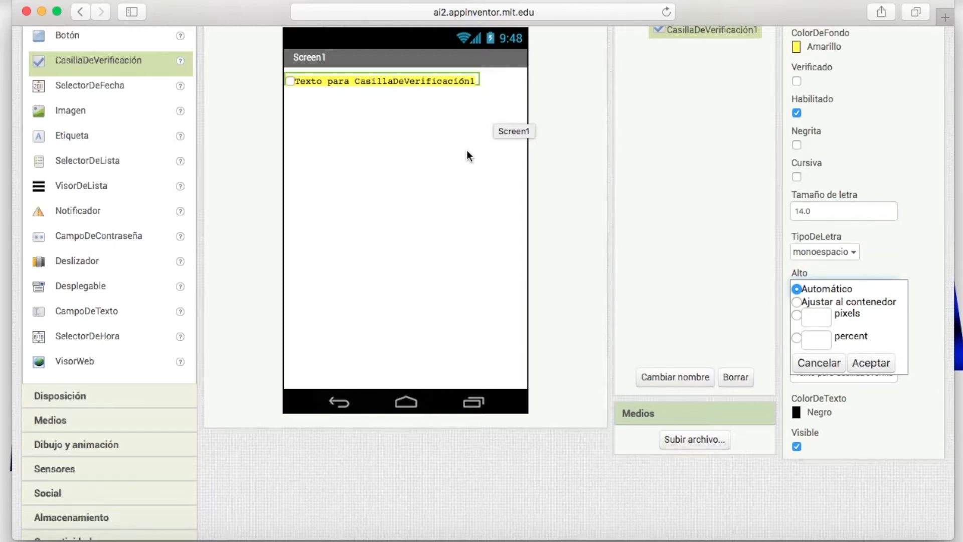
pyautogui.click(798, 302)
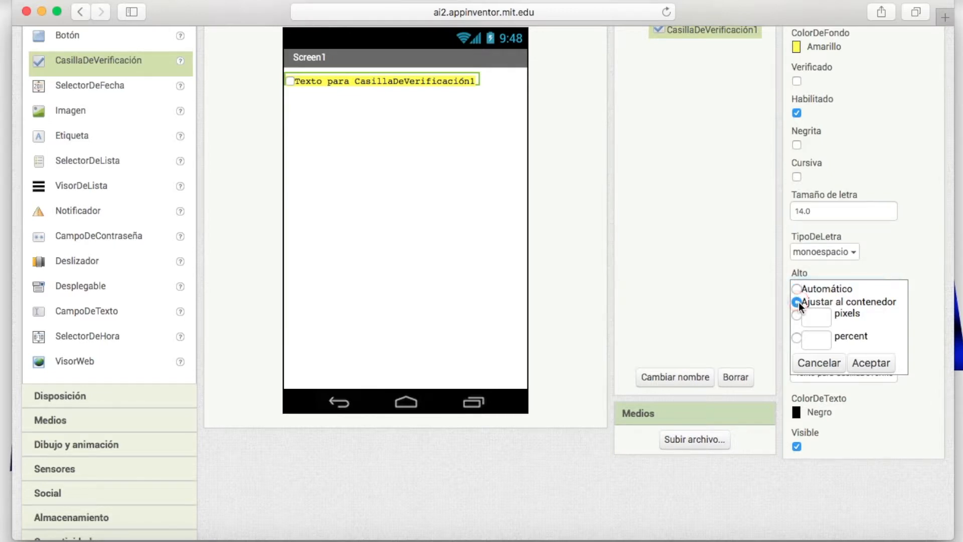
pyautogui.click(879, 364)
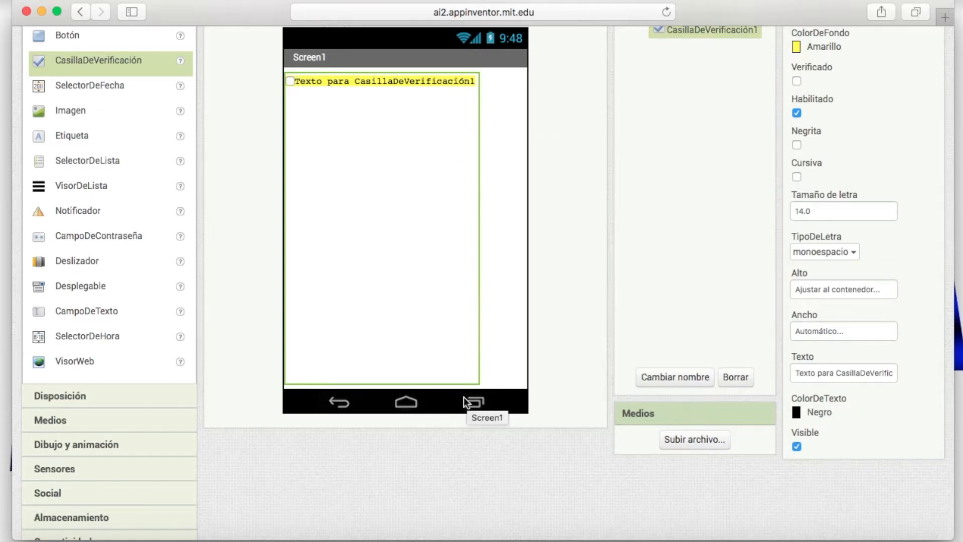
pyautogui.click(816, 290)
pyautogui.click(814, 290)
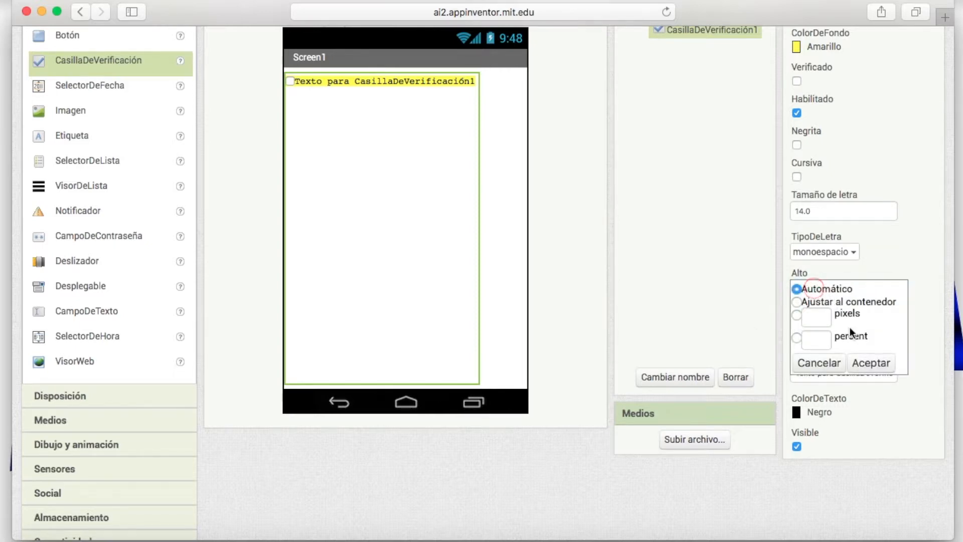
pyautogui.click(871, 362)
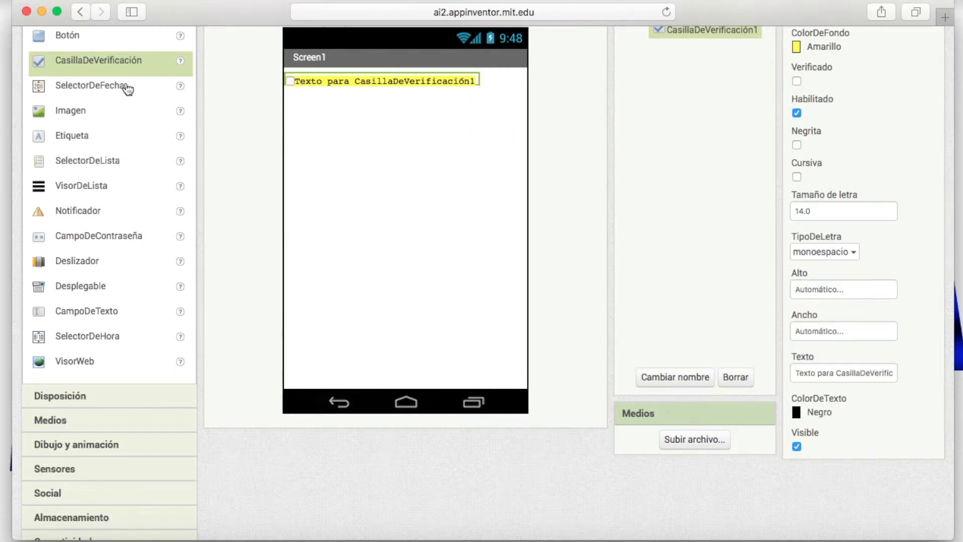
# Add a second CasillaDeVerificación below the first, and set the first one's height to Ajustar al contenedor.
pyautogui.moveTo(44, 63); pyautogui.dragTo(346, 98)
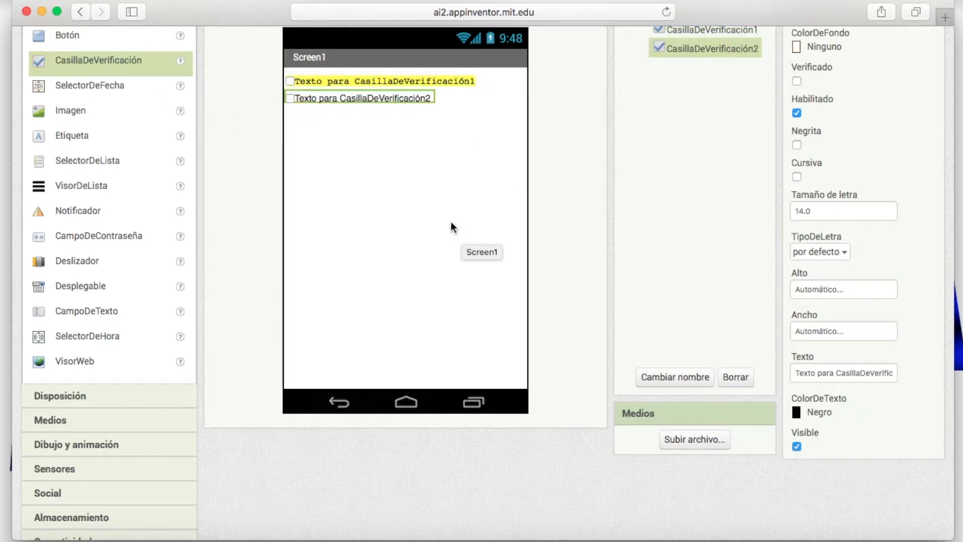
pyautogui.click(450, 82)
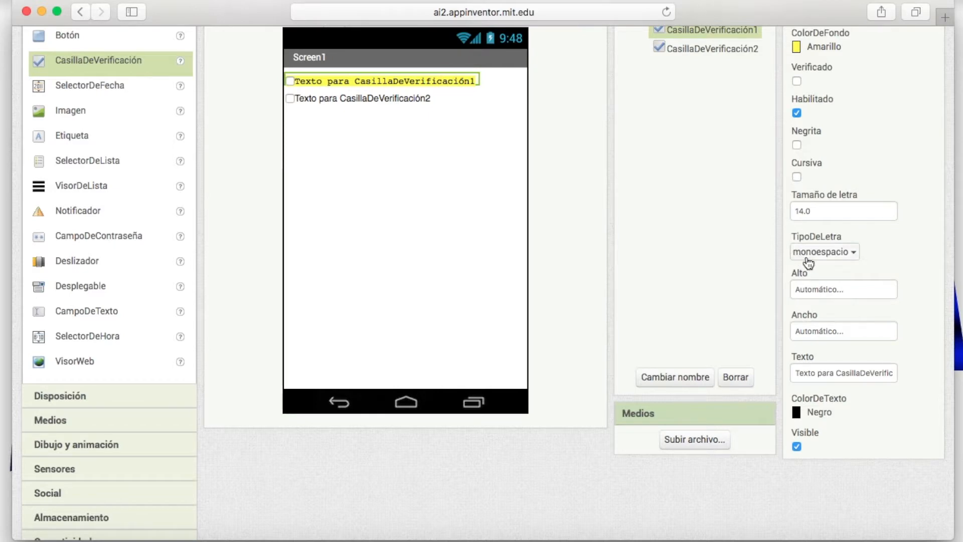
pyautogui.click(812, 289)
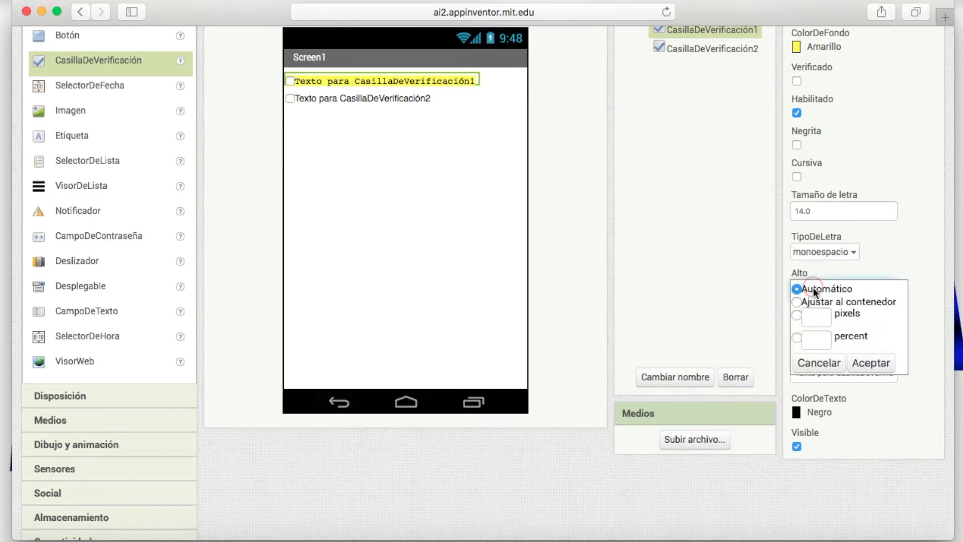
pyautogui.click(836, 301)
pyautogui.click(872, 364)
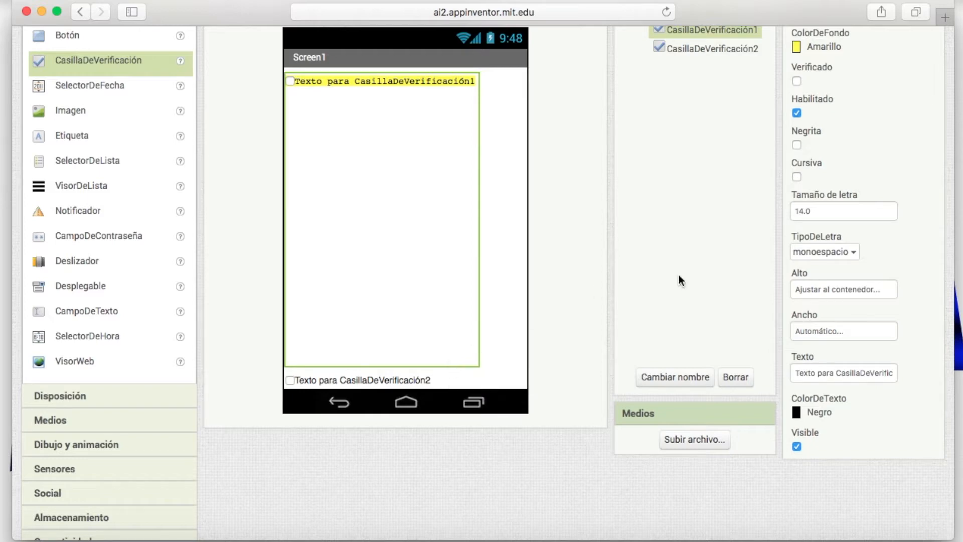
# Set the height of CasillaDeVerificación1 to 60 pixels.
pyautogui.click(813, 287)
pyautogui.click(794, 313)
pyautogui.click(821, 320)
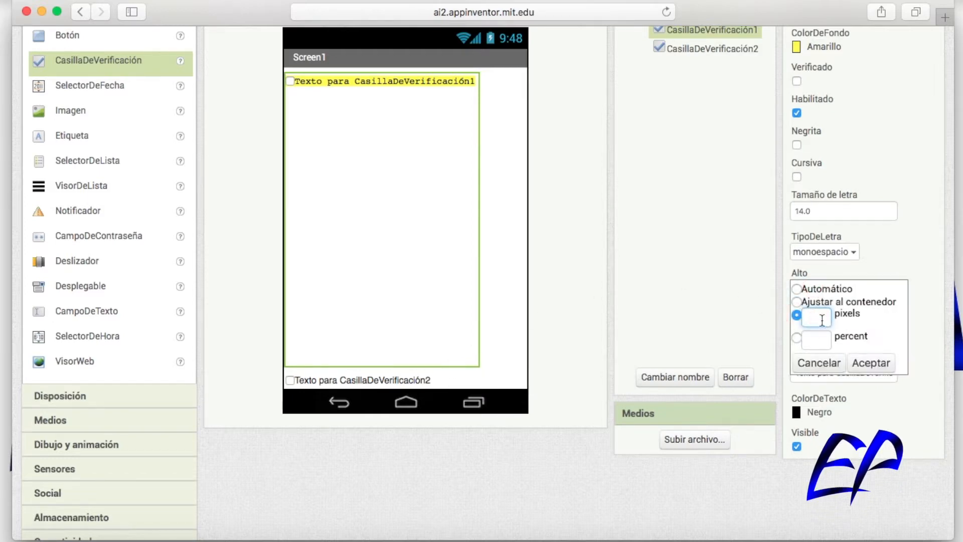
pyautogui.write('60')
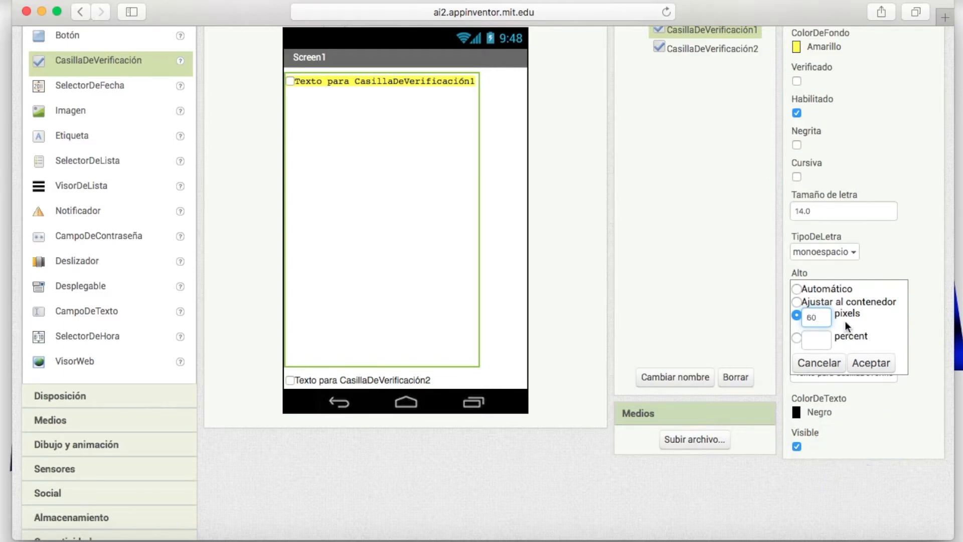
pyautogui.click(872, 363)
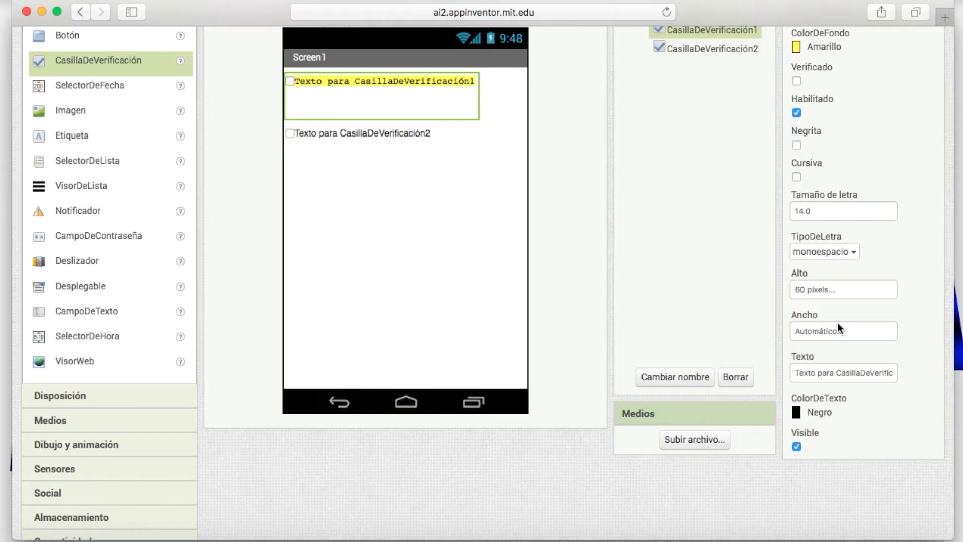
# Set the height of CasillaDeVerificación1 to 50 percent.
pyautogui.click(813, 291)
pyautogui.click(797, 337)
pyautogui.click(822, 337)
pyautogui.write('50')
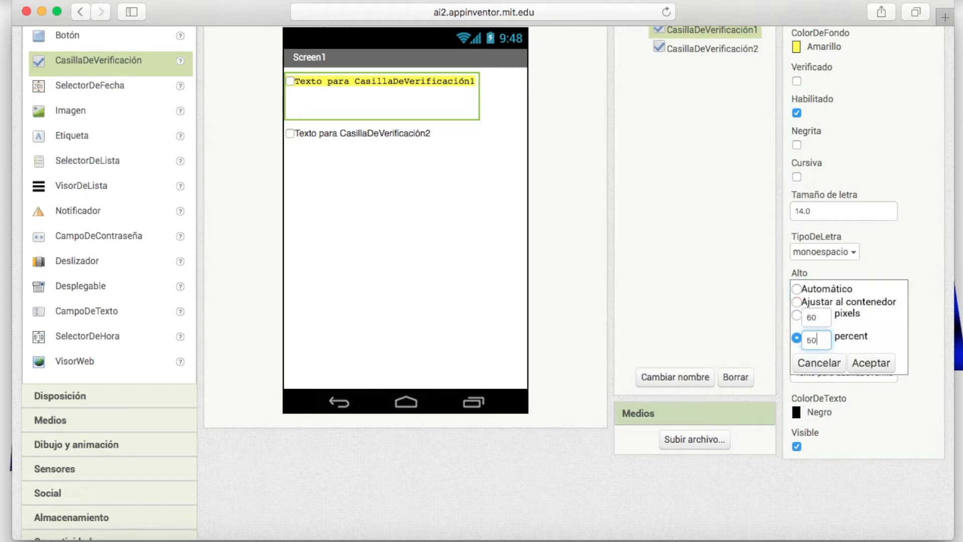
pyautogui.click(871, 363)
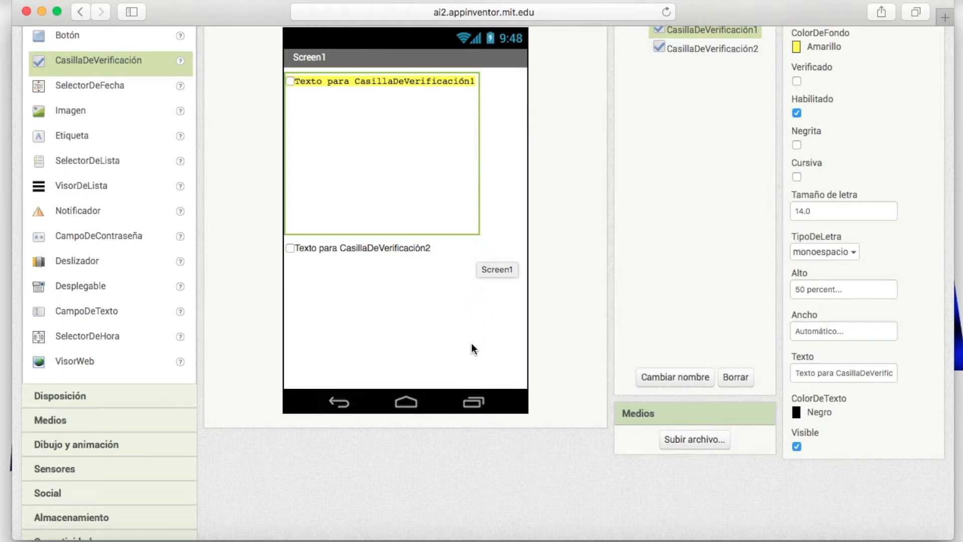
# Set the height of CasillaDeVerificación1 to 30 percent.
pyautogui.click(810, 289)
pyautogui.click(825, 338)
pyautogui.press('BackSpace')
pyautogui.press('BackSpace')
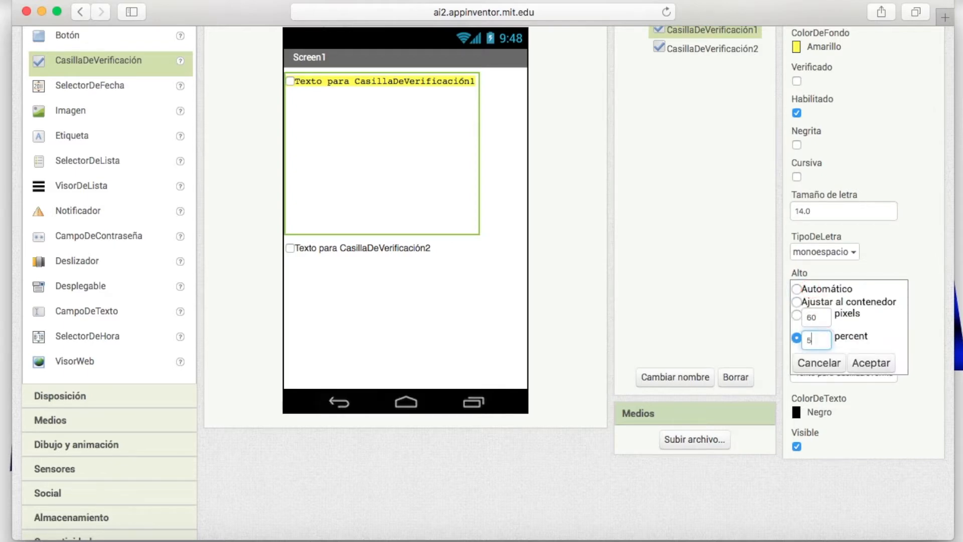
pyautogui.write('30')
pyautogui.click(875, 364)
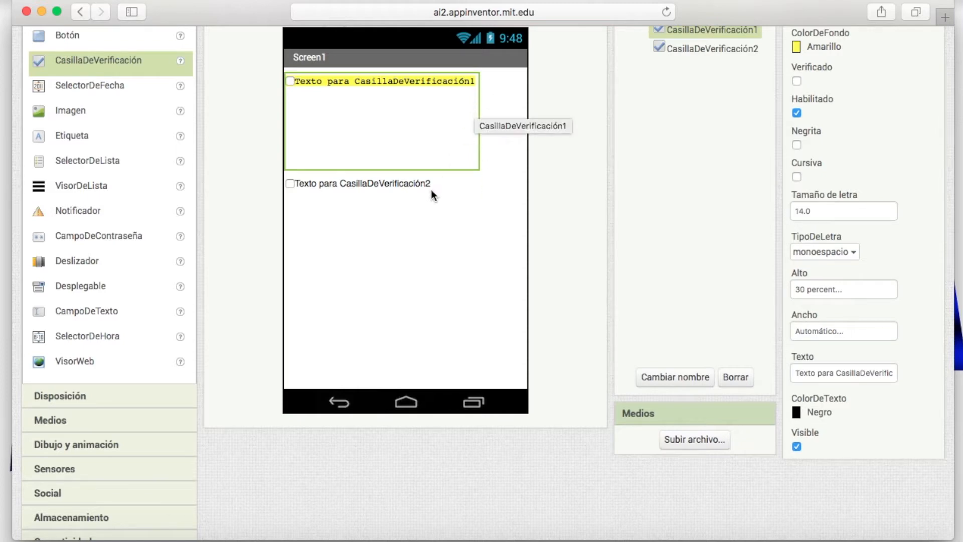
# Return the height of CasillaDeVerificación1 to Automático.
pyautogui.click(815, 290)
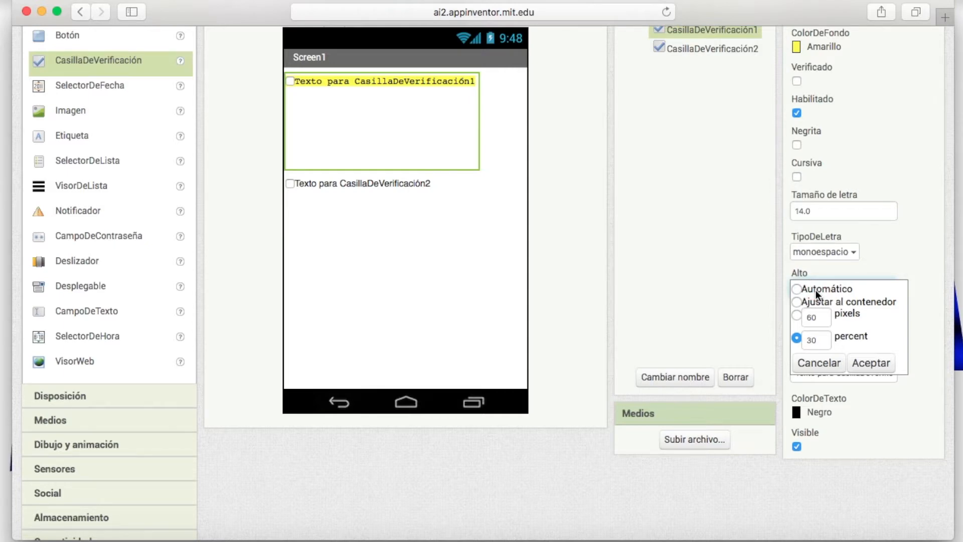
pyautogui.click(815, 290)
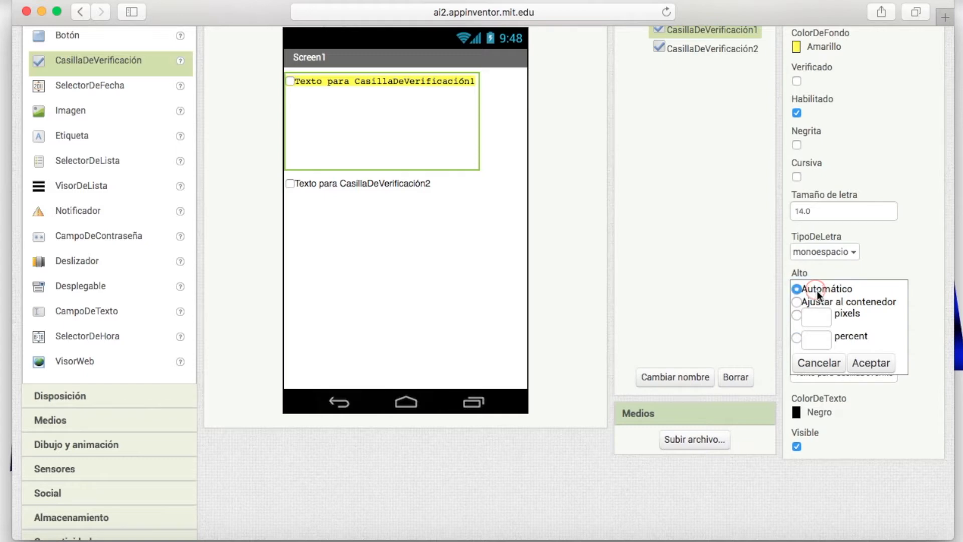
pyautogui.click(875, 366)
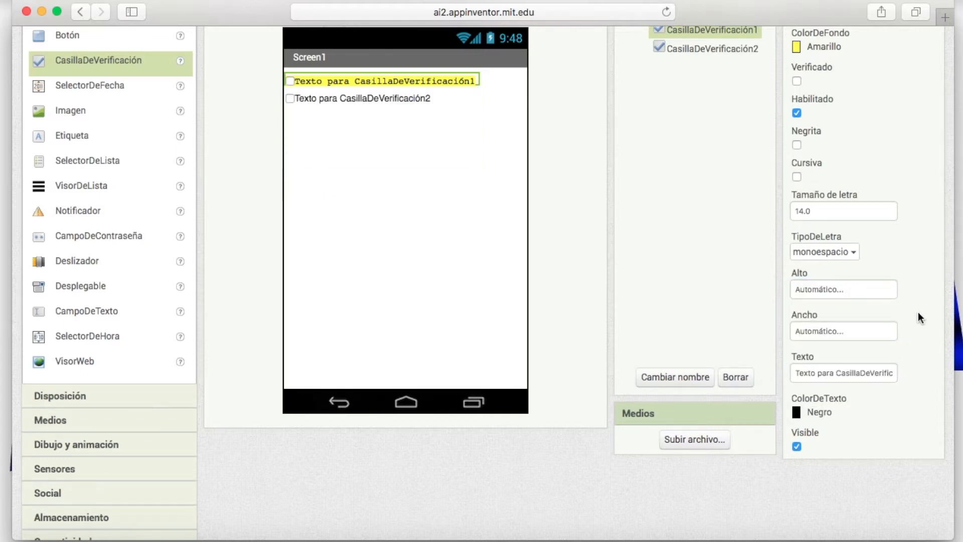
# Set the width of CasillaDeVerificación1 to Ajustar al contenedor.
pyautogui.click(826, 332)
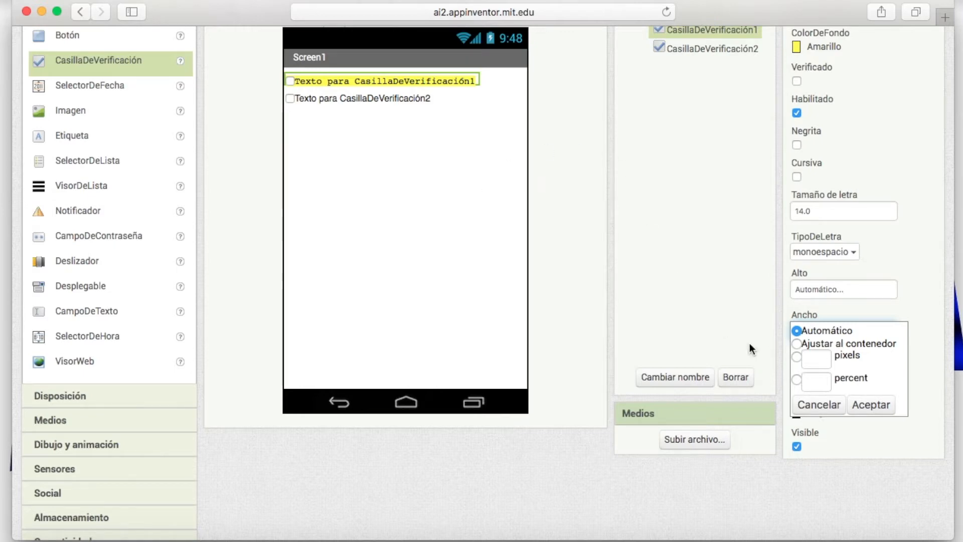
pyautogui.click(797, 344)
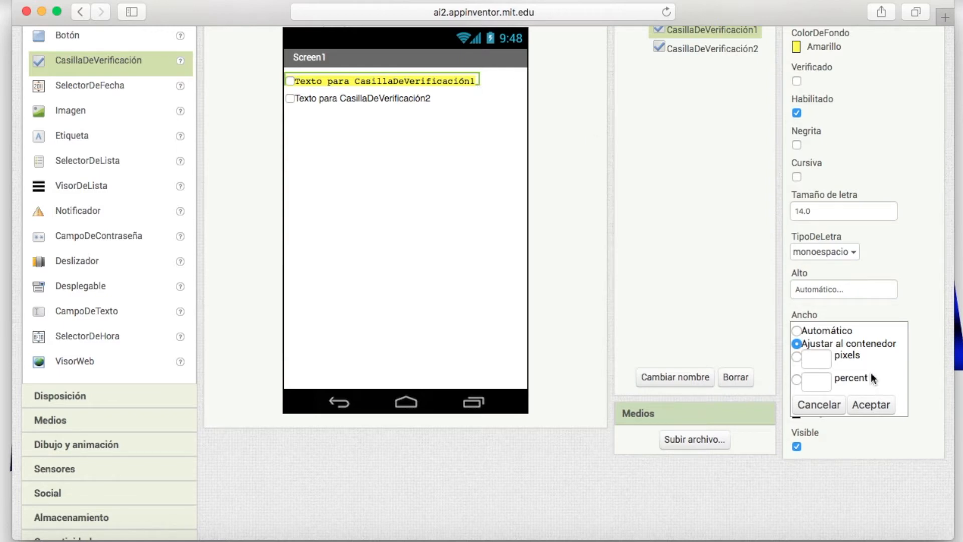
pyautogui.click(880, 408)
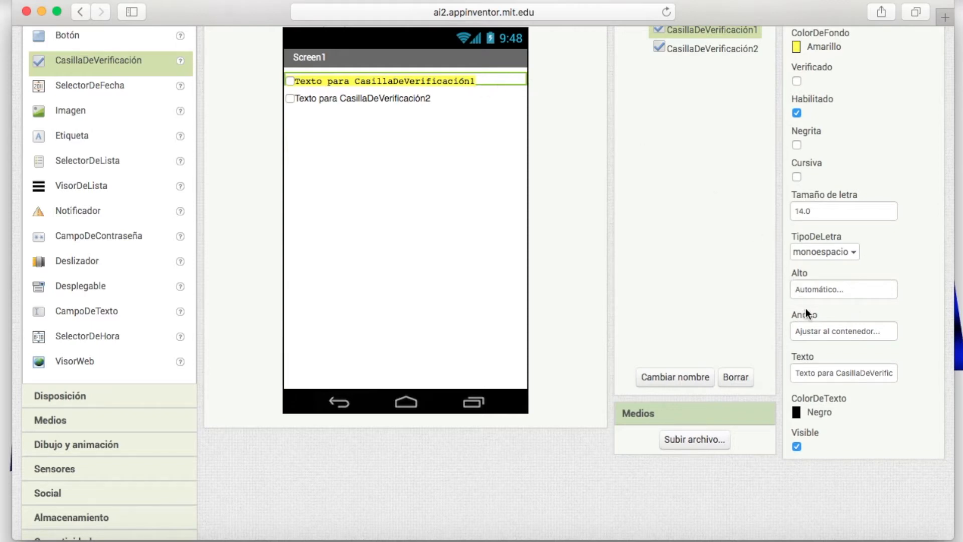
# Set the width of CasillaDeVerificación1 to 30 pixels.
pyautogui.click(811, 333)
pyautogui.click(796, 356)
pyautogui.write('30')
pyautogui.click(873, 404)
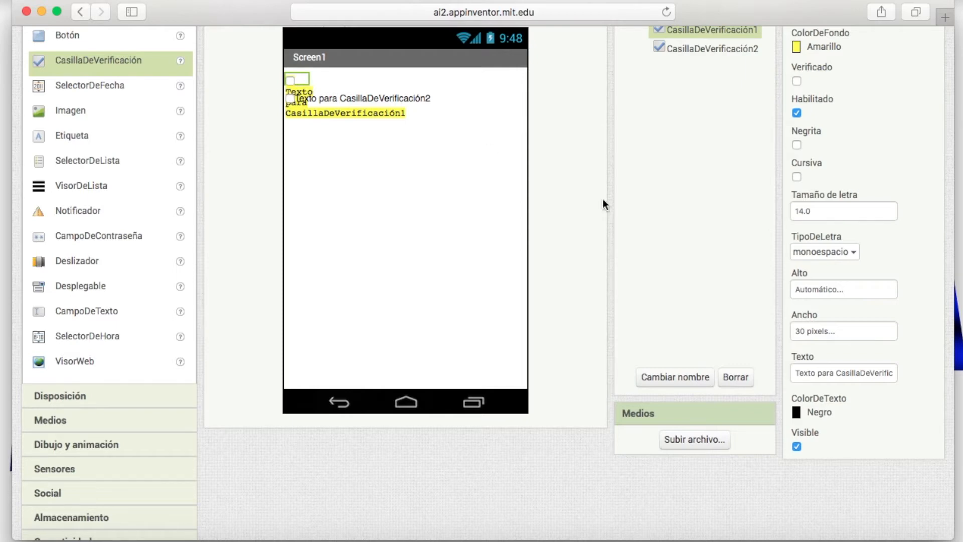
# Set the width of CasillaDeVerificación1 to 50 percent.
pyautogui.click(826, 330)
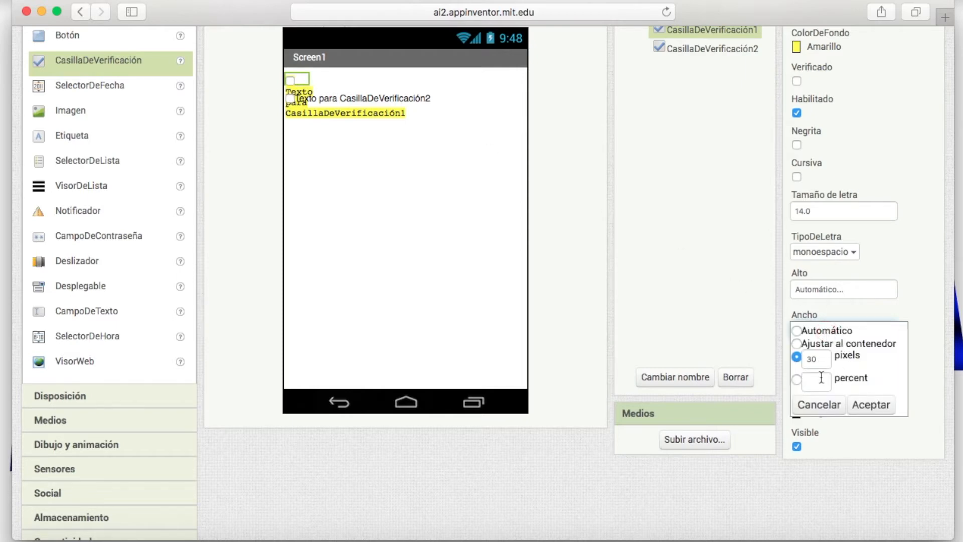
pyautogui.click(798, 379)
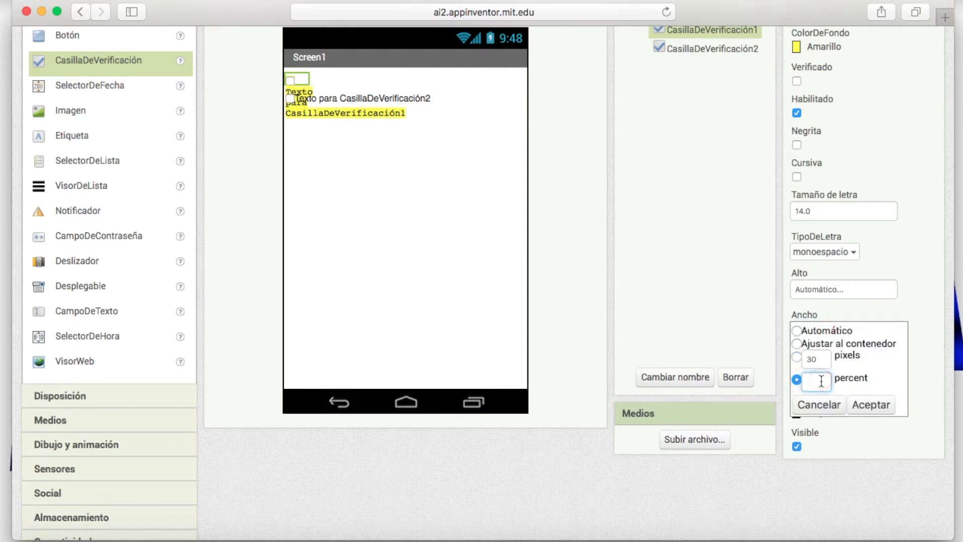
pyautogui.write('50')
pyautogui.click(879, 404)
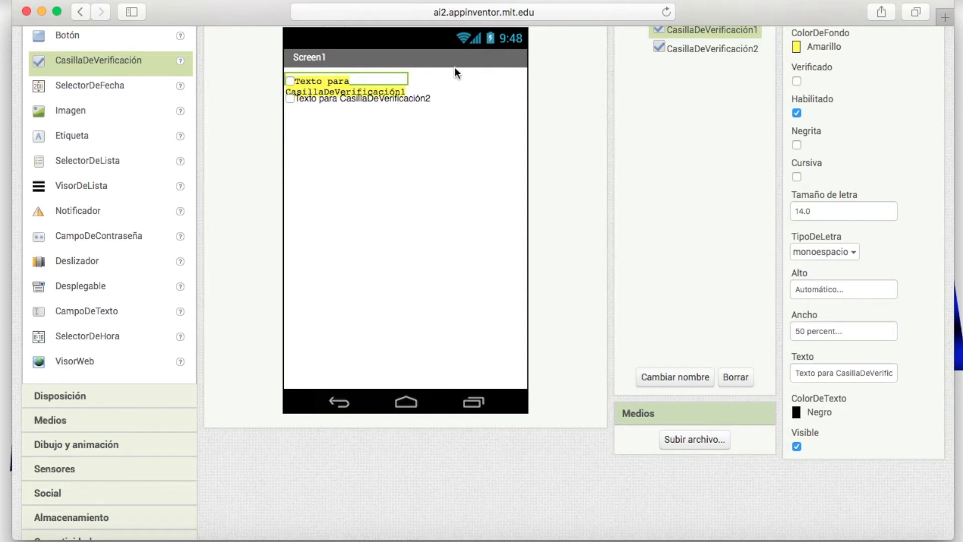
# Return the width of CasillaDeVerificación1 to Automático.
pyautogui.click(817, 327)
pyautogui.click(826, 330)
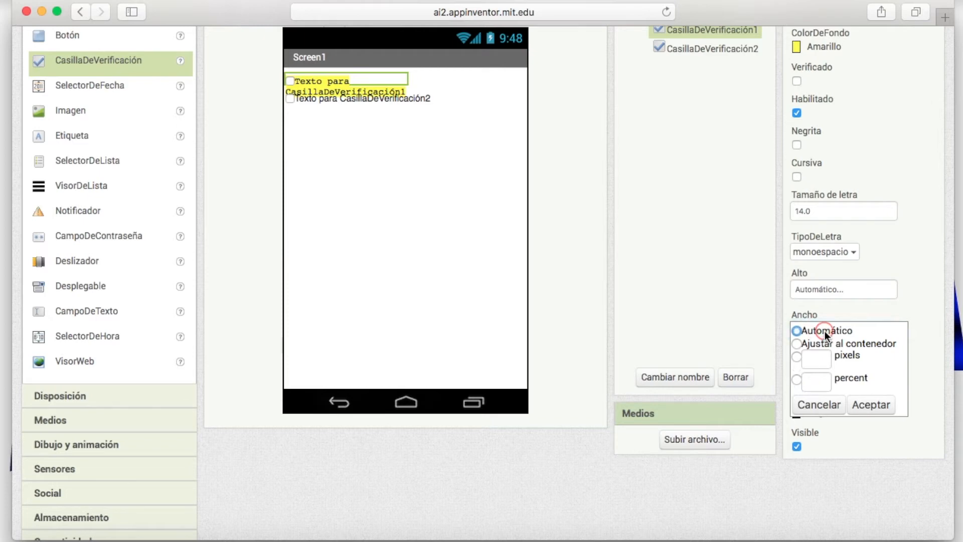
pyautogui.click(874, 407)
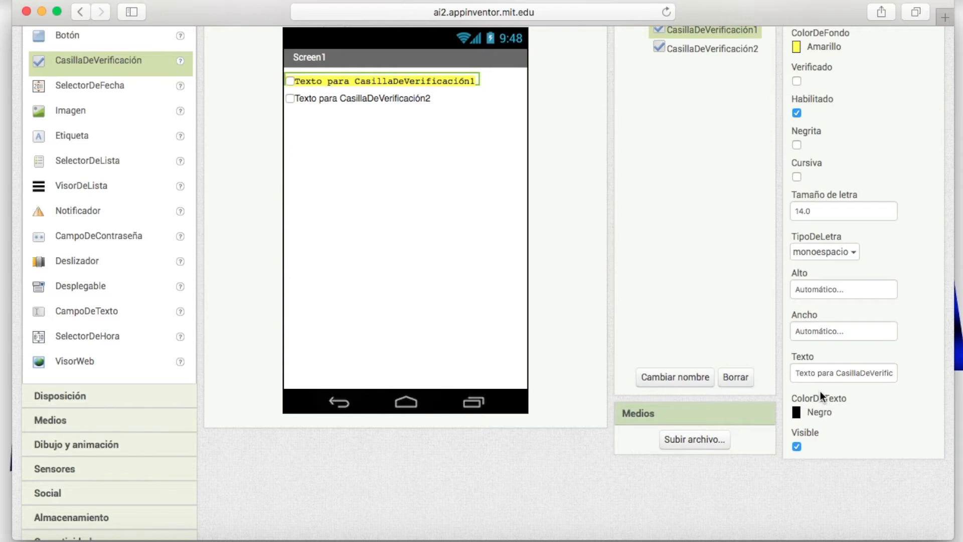
# Replace the label text of CasillaDeVerificación1 with "Sumar".
pyautogui.moveTo(798, 373); pyautogui.dragTo(919, 375)
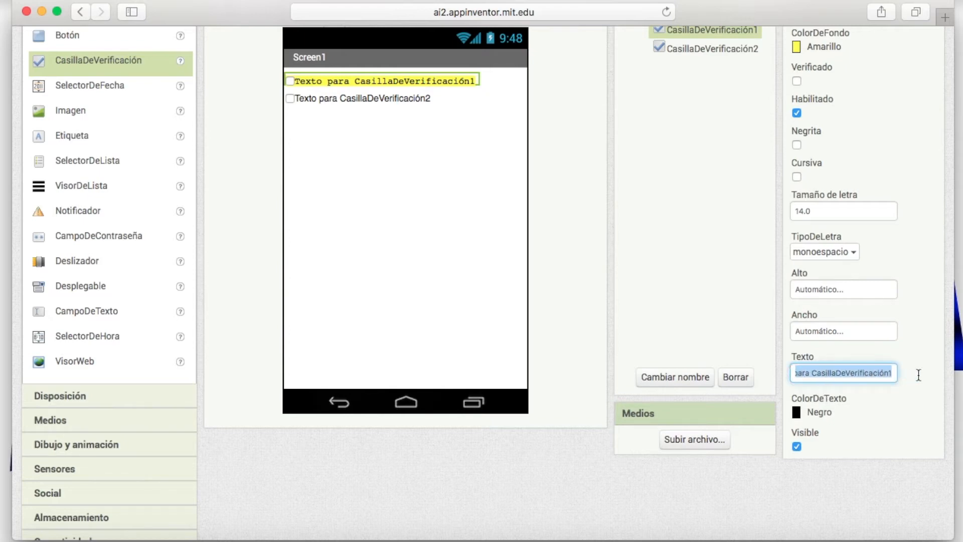
pyautogui.press('BackSpace')
pyautogui.write('Sumar')
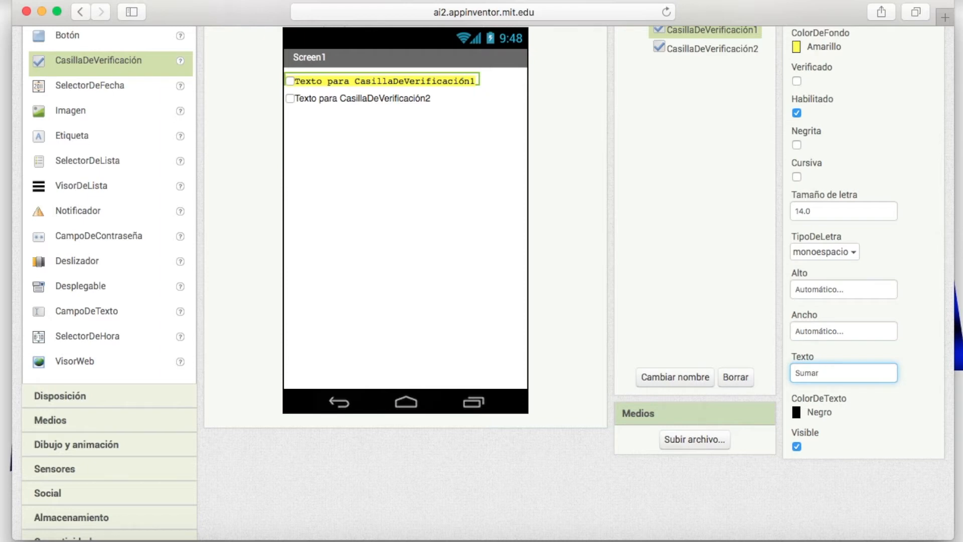
pyautogui.press('Return')
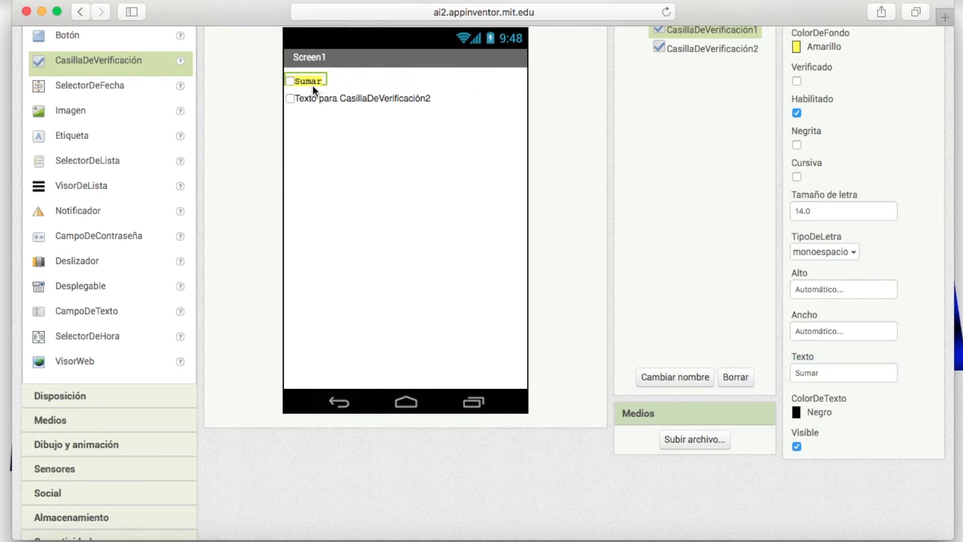
# Change the label text of CasillaDeVerificación1 to "Restar".
pyautogui.click(840, 377)
pyautogui.press('BackSpace')
pyautogui.press('BackSpace')
pyautogui.press('BackSpace')
pyautogui.press('BackSpace')
pyautogui.press('BackSpace')
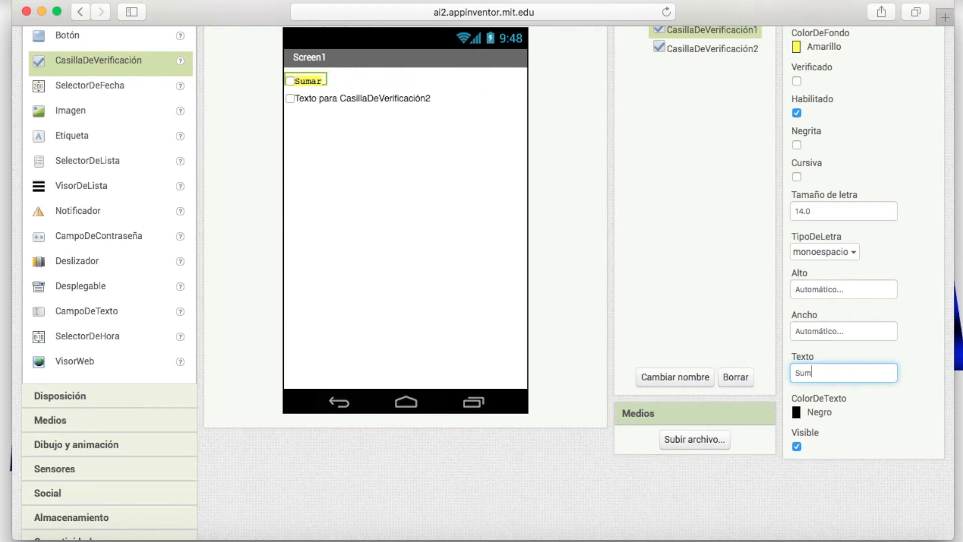
pyautogui.write('Restar')
pyautogui.press('Return')
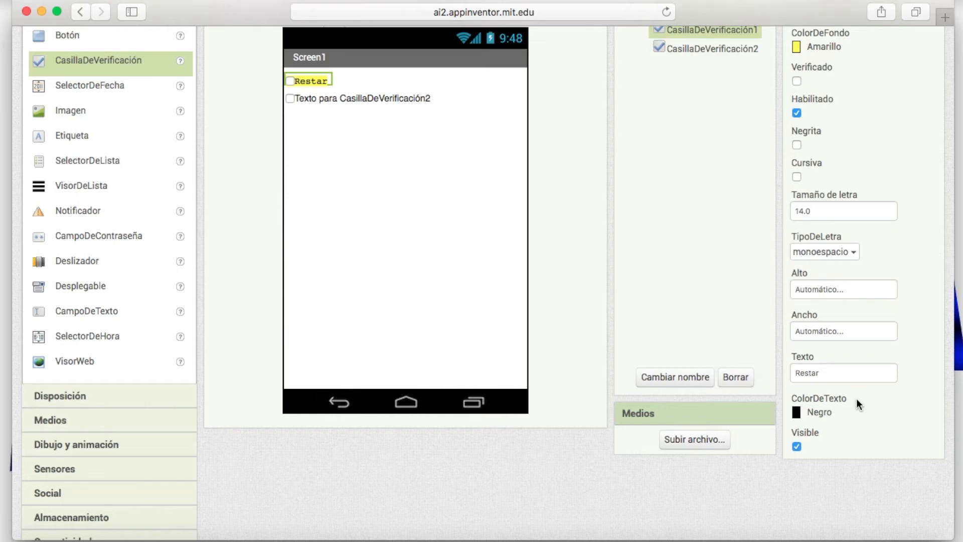
# Try Verde as the text colour of CasillaDeVerificación1, and set the colour to Azul.
pyautogui.click(798, 413)
pyautogui.click(835, 260)
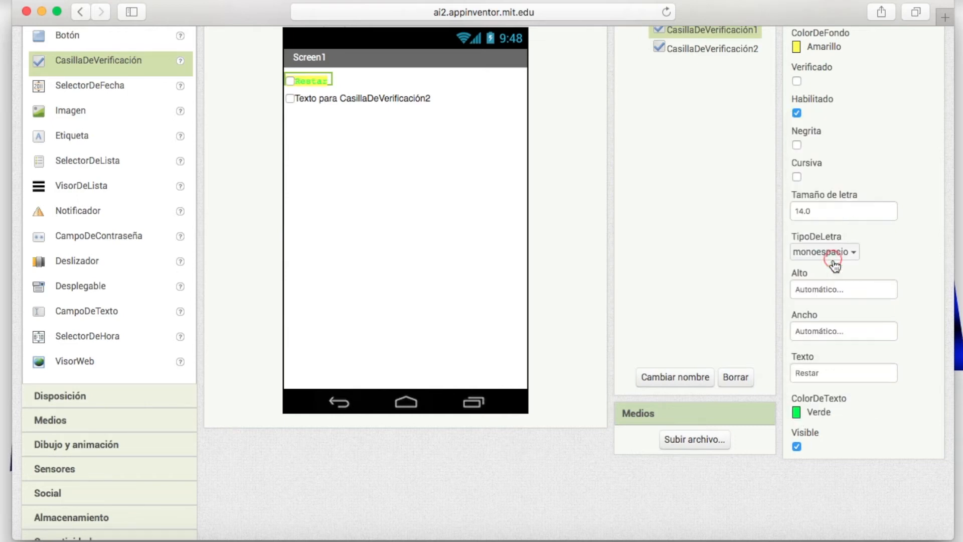
pyautogui.click(797, 412)
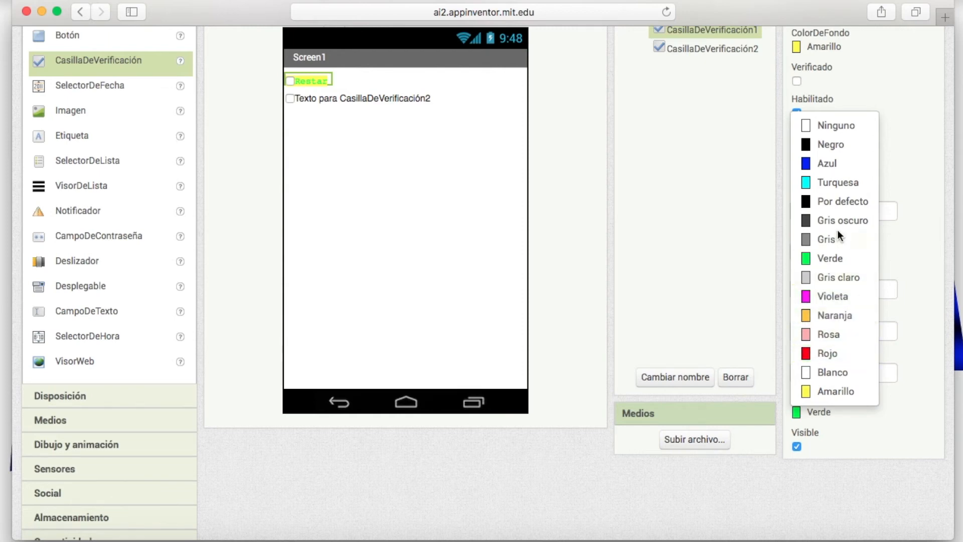
pyautogui.click(830, 172)
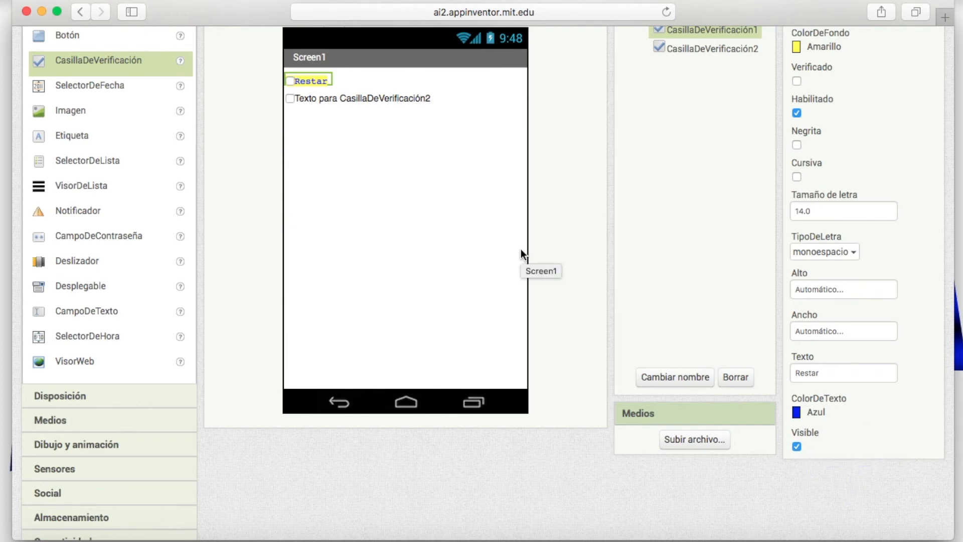
# Turn off the Visible property of CasillaDeVerificación1 to hide it in the viewer, and turn it back on.
pyautogui.click(798, 446)
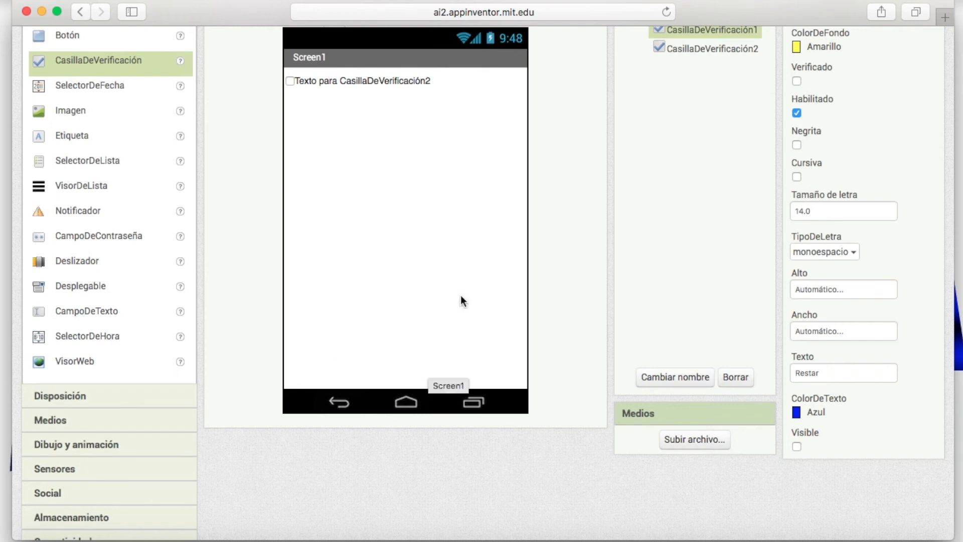
pyautogui.scroll(5, 399, 271)
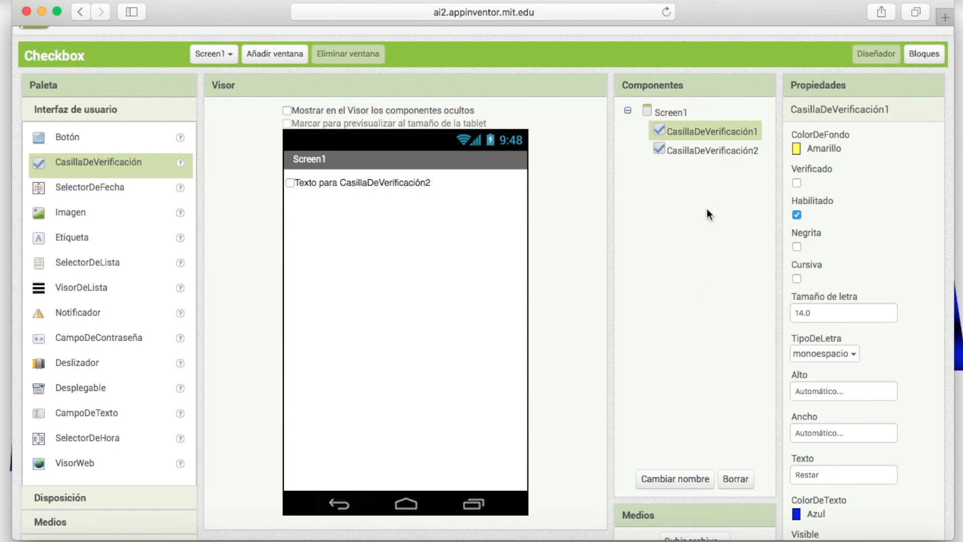
pyautogui.scroll(-5, 706, 209)
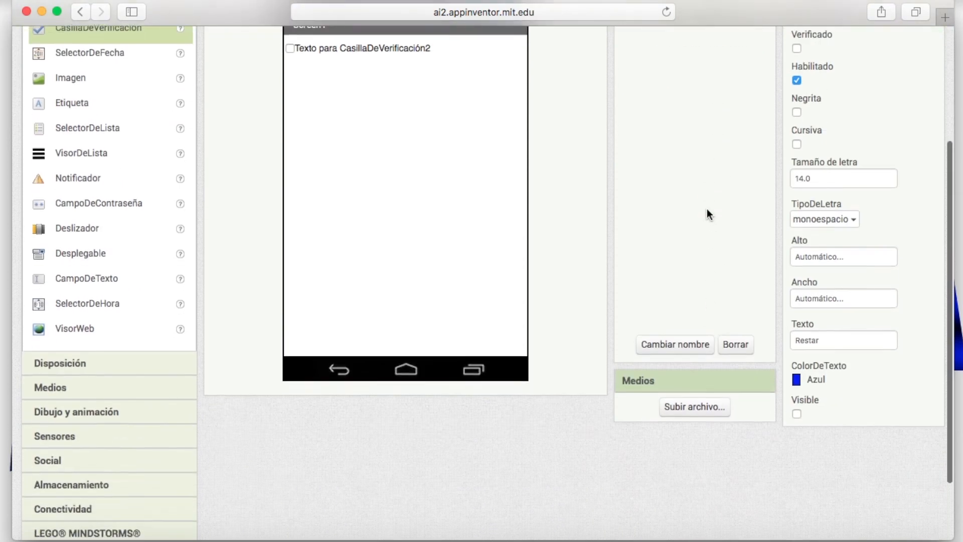
pyautogui.scroll(3, 858, 378)
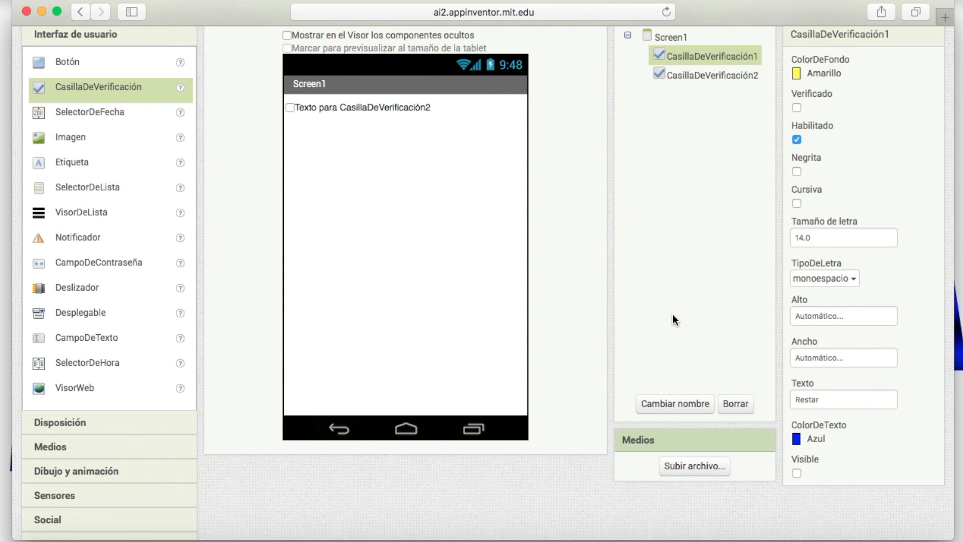
pyautogui.click(797, 472)
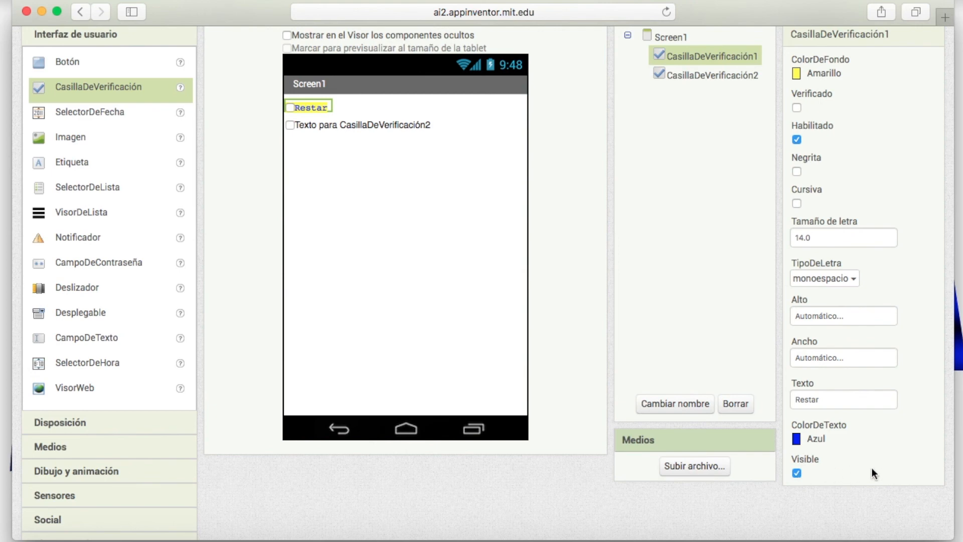
pyautogui.scroll(-5, 872, 468)
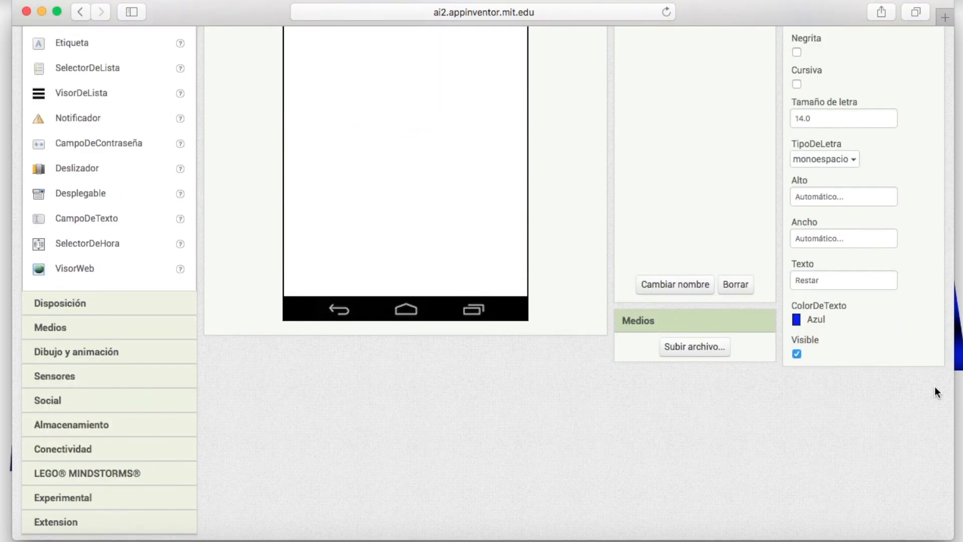